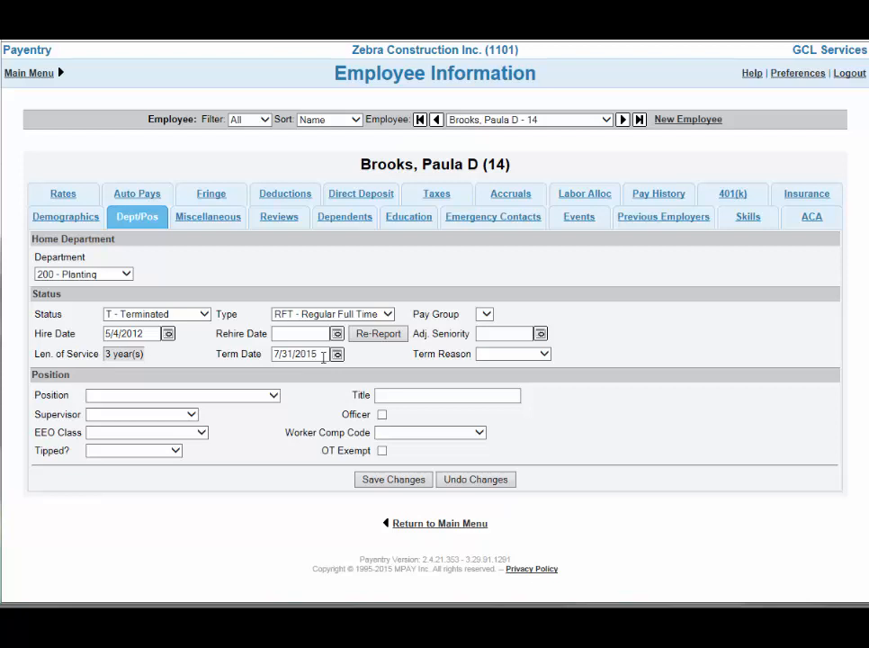
# Add an ACA coverage period from 01/01/2015 to 07/31/2015 for the terminated employee
pyautogui.click(809, 221)
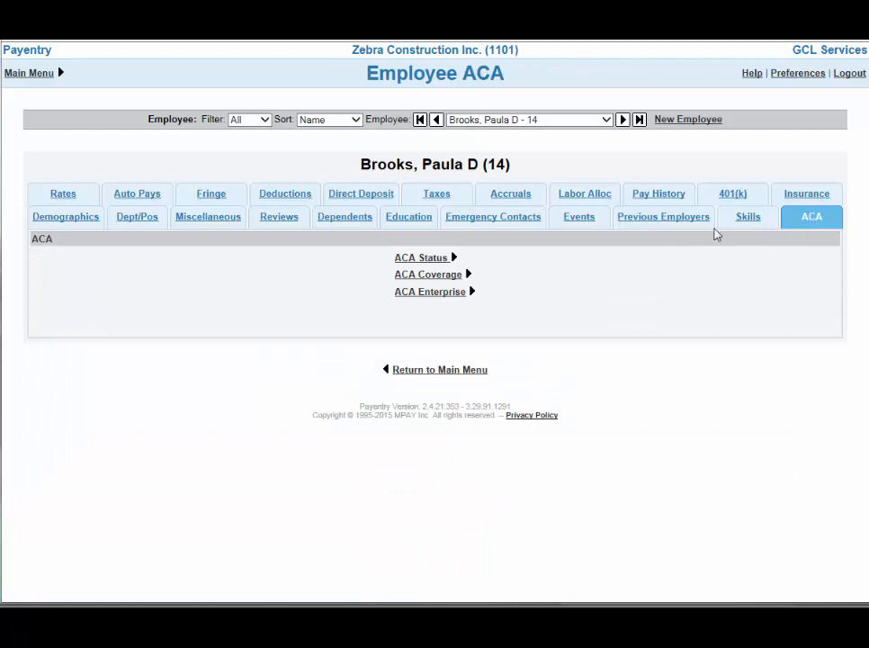
pyautogui.click(450, 275)
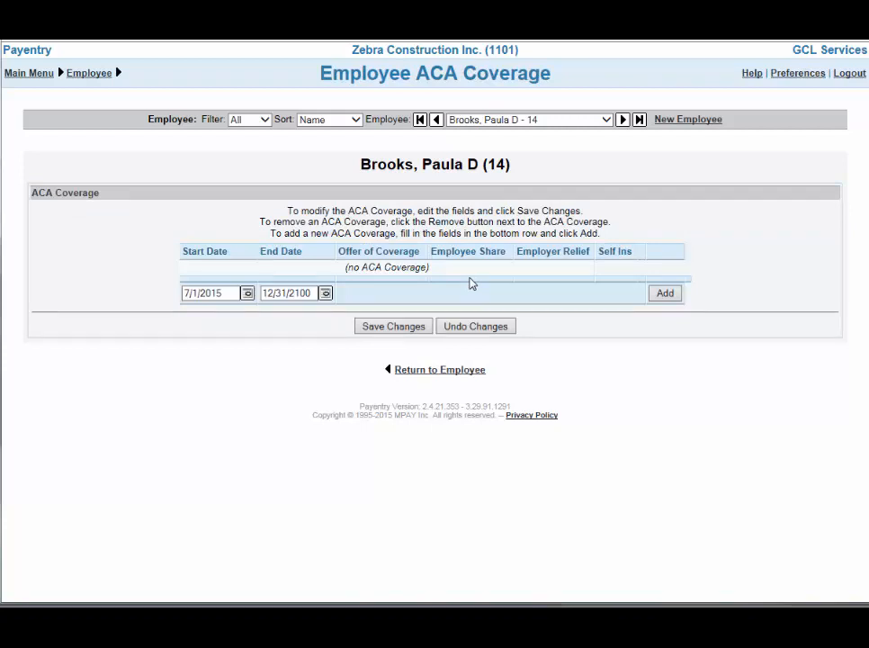
pyautogui.moveTo(227, 293); pyautogui.dragTo(157, 299)
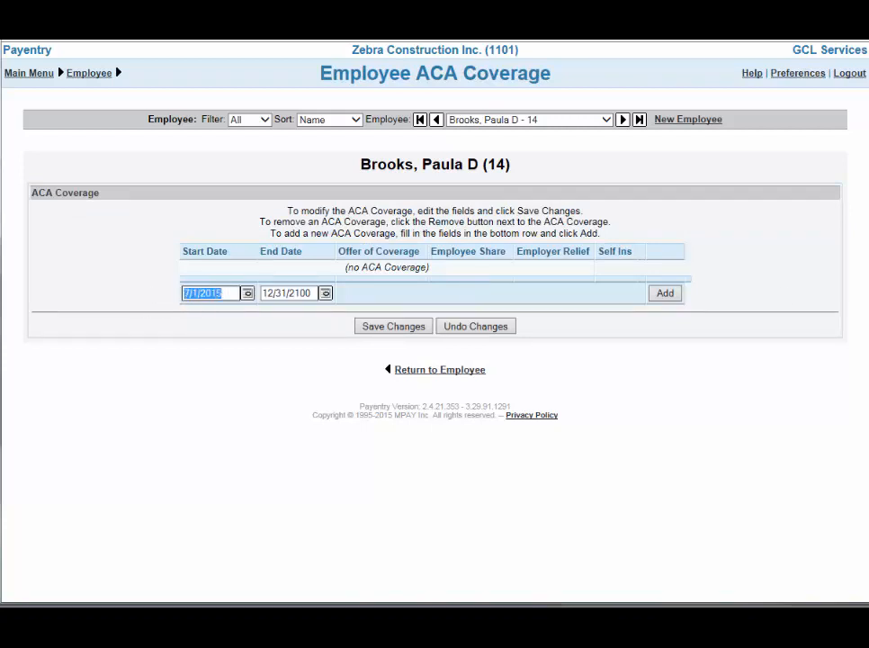
pyautogui.write('01/01/2015')
pyautogui.moveTo(315, 294); pyautogui.dragTo(263, 295)
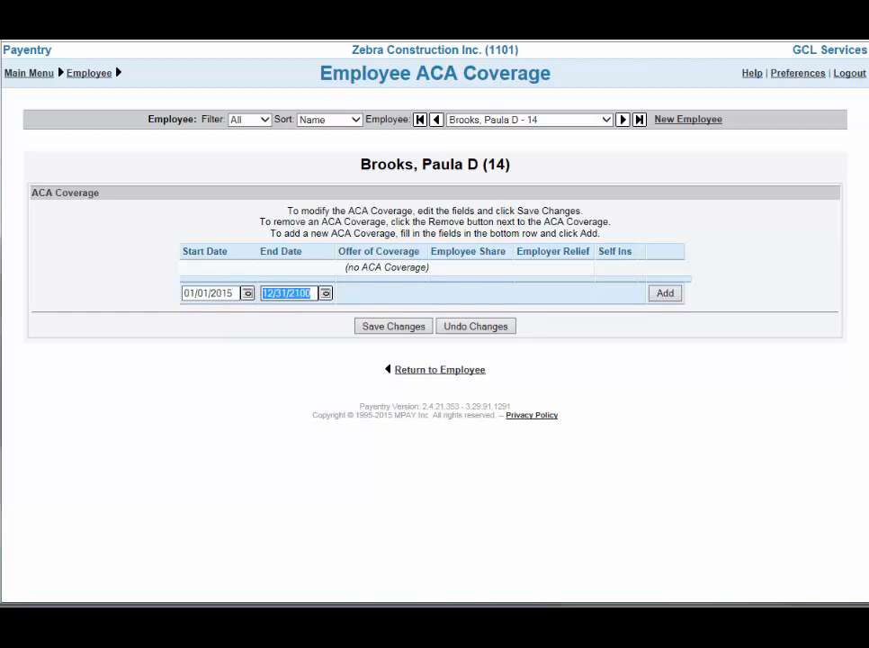
pyautogui.write('07/31/2015')
pyautogui.click(665, 293)
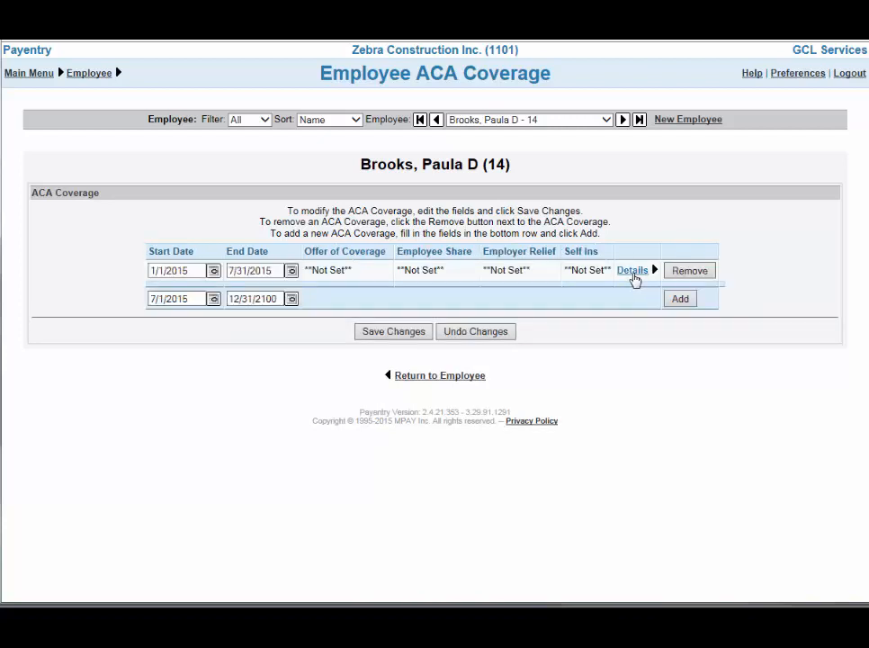
# In the January–July coverage details, set Offer Of Coverage to 1A-Qualifying Offer and Employee Share to a fixed amount of 100.00
pyautogui.click(633, 271)
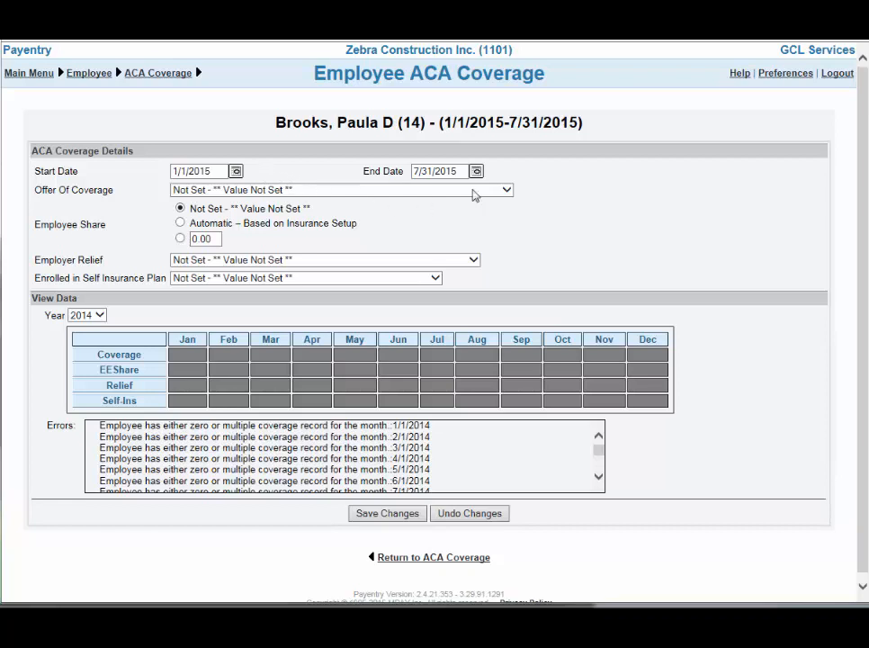
pyautogui.click(509, 193)
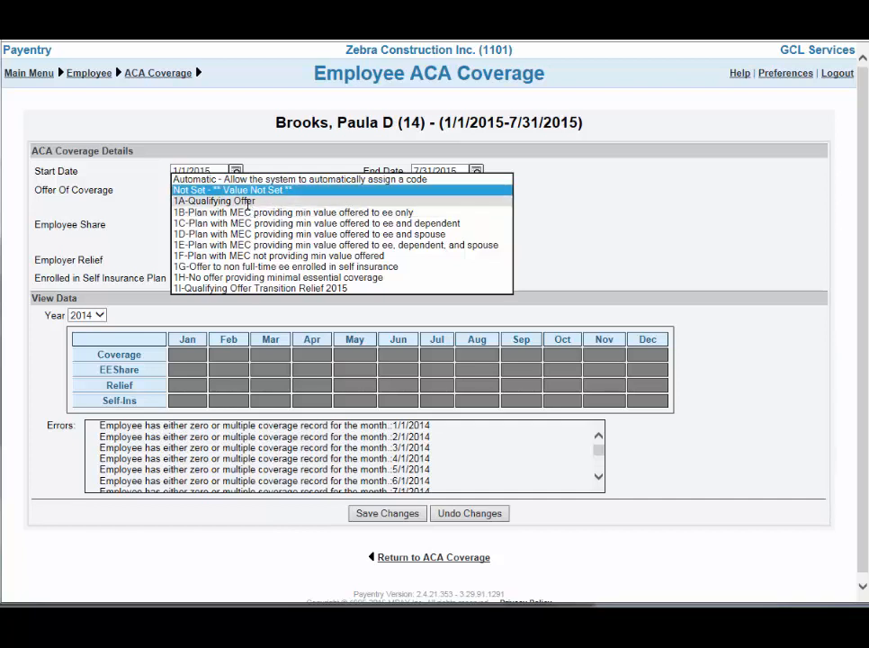
pyautogui.click(235, 201)
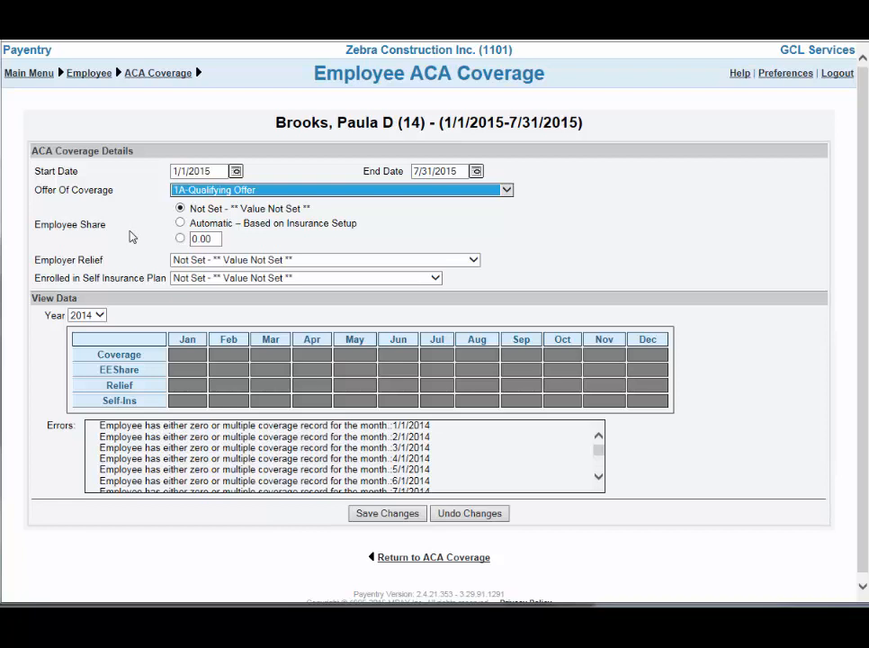
pyautogui.click(193, 238)
pyautogui.write('10')
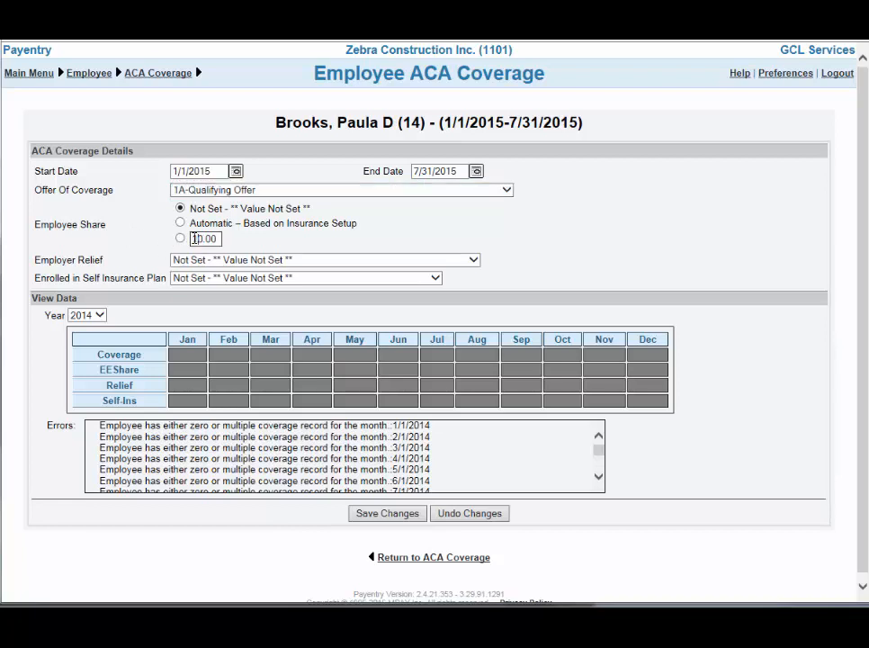
pyautogui.click(181, 239)
# Set Employer Relief to 2C-Employee enrolled in coverage offered and Enrolled in Self Insurance Plan to NO, saving the January–July record
pyautogui.click(473, 260)
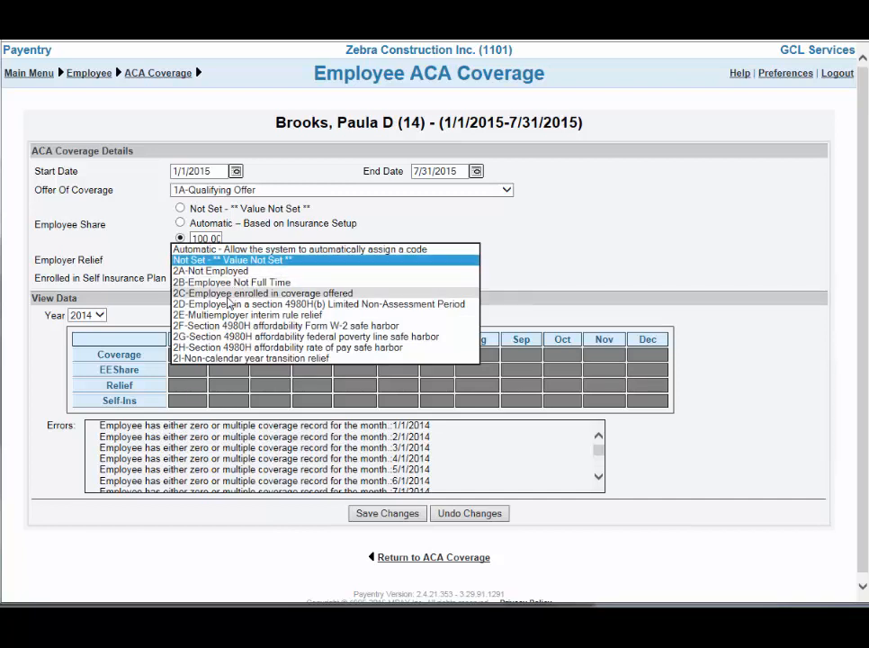
pyautogui.click(228, 295)
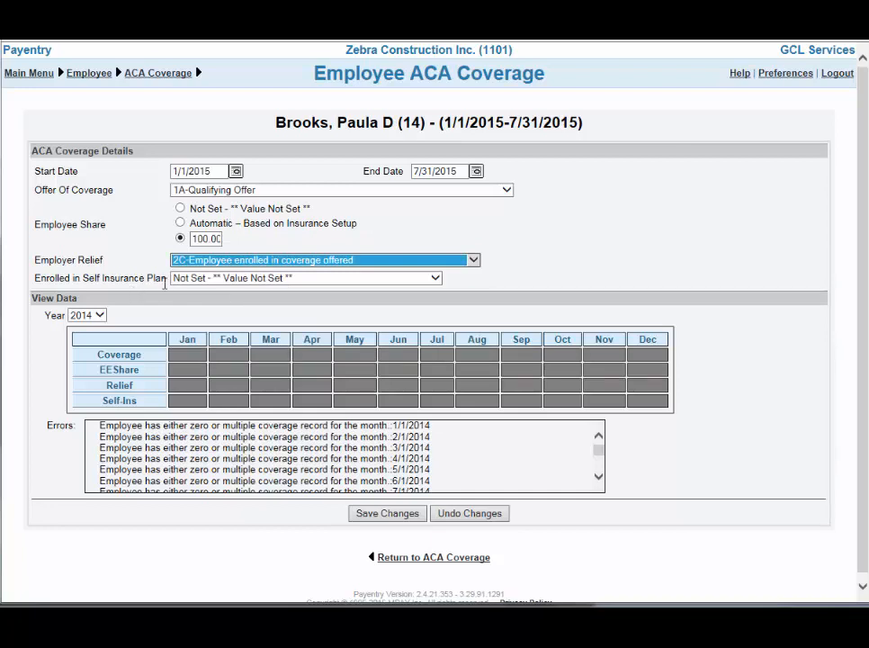
pyautogui.click(435, 278)
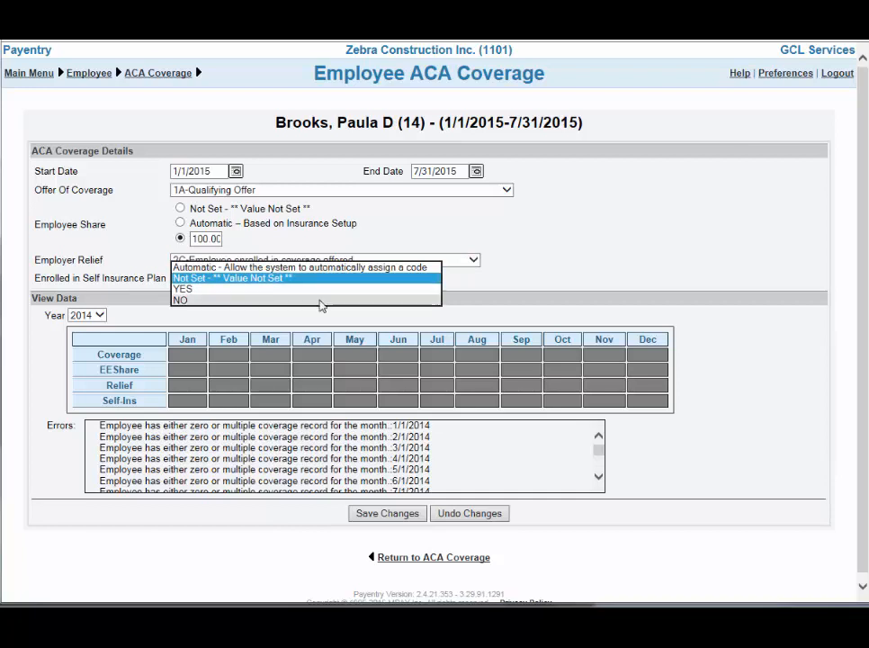
pyautogui.click(192, 301)
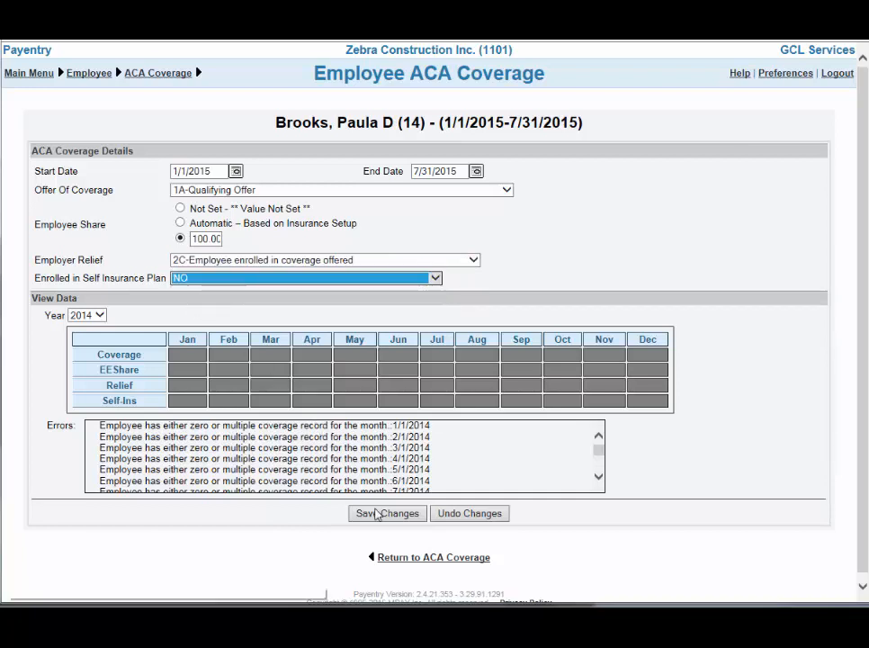
pyautogui.click(381, 516)
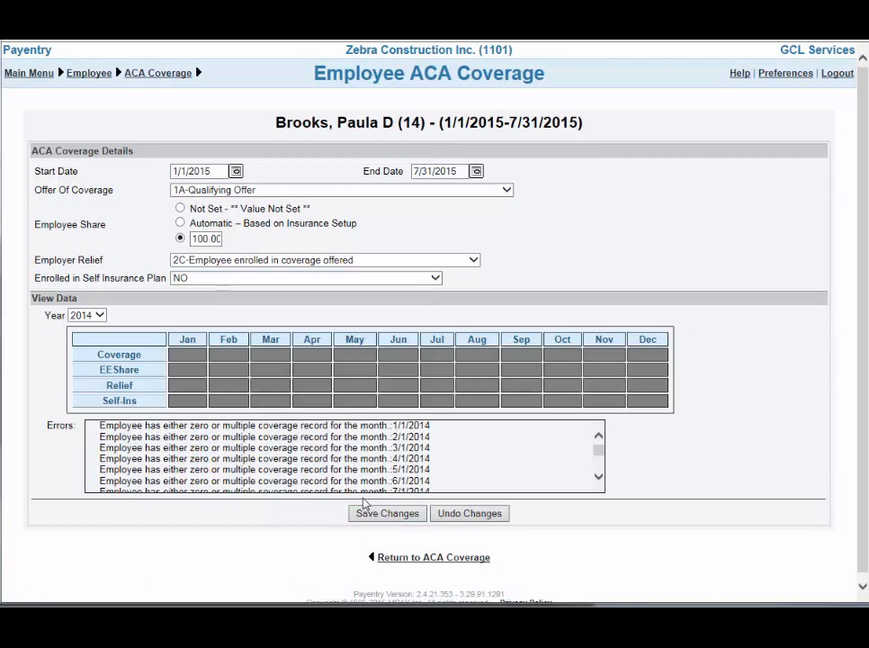
# Review the January–July record's monthly coverage data for 2015, and return to the employee's ACA coverage list
pyautogui.click(98, 317)
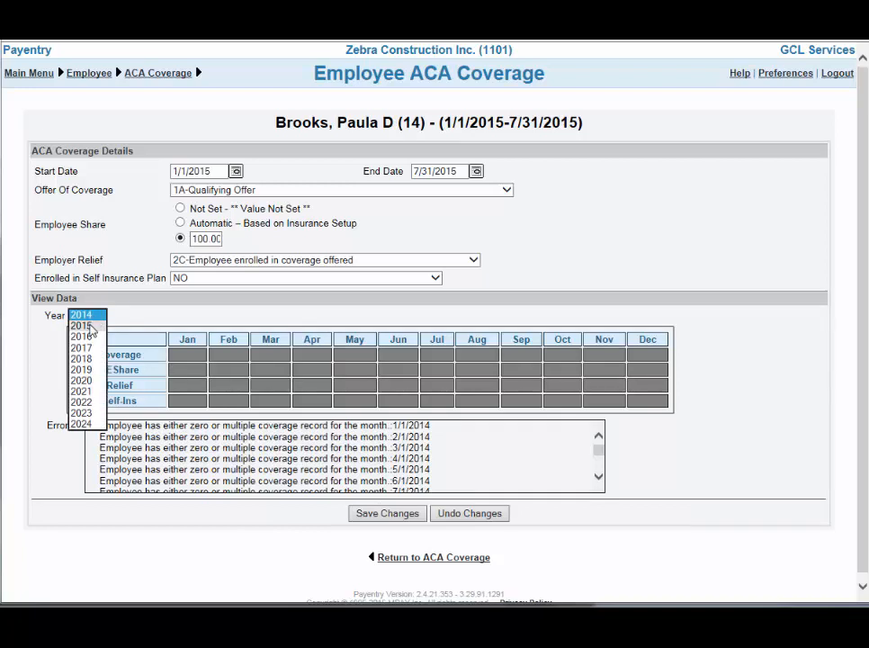
pyautogui.click(90, 325)
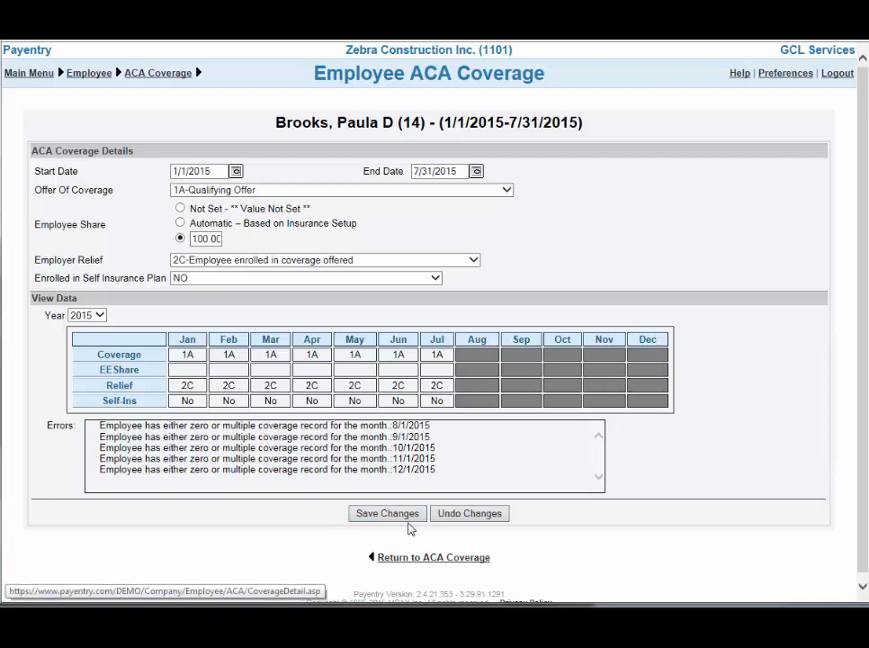
pyautogui.click(418, 559)
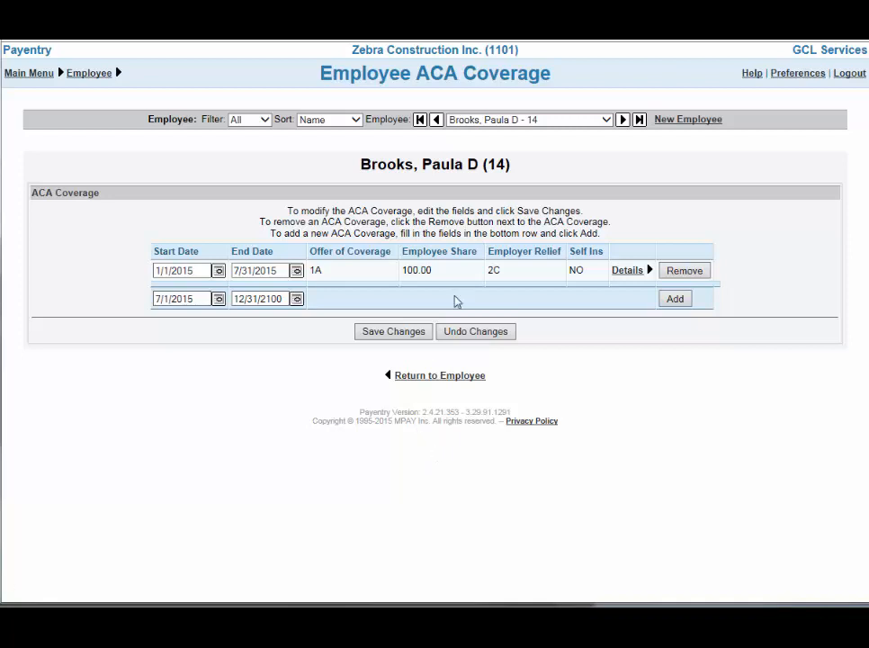
# Add a second ACA coverage period from 08/01/2015 to 12/31/2015
pyautogui.moveTo(201, 300); pyautogui.dragTo(106, 302)
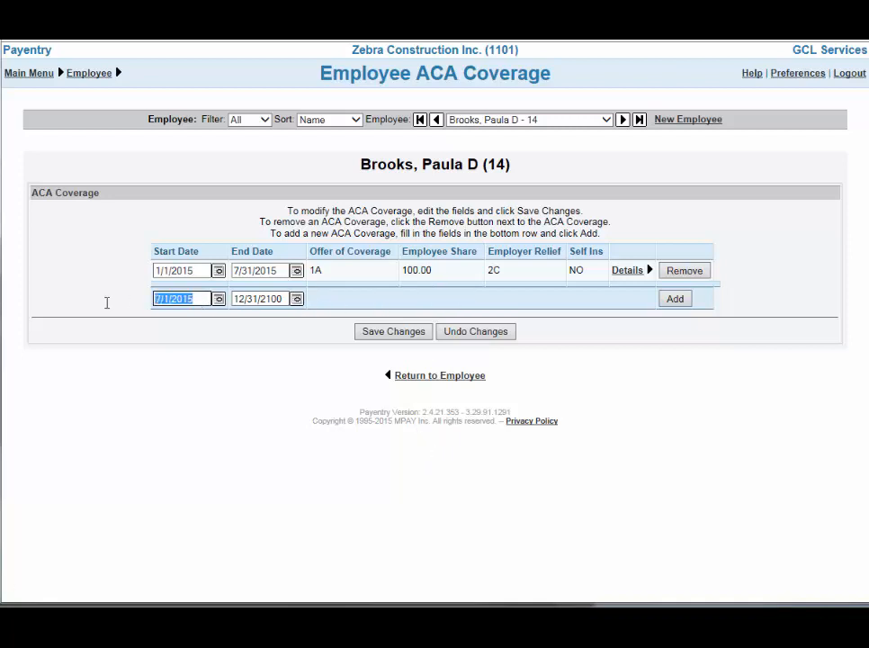
pyautogui.write('08/01/2015')
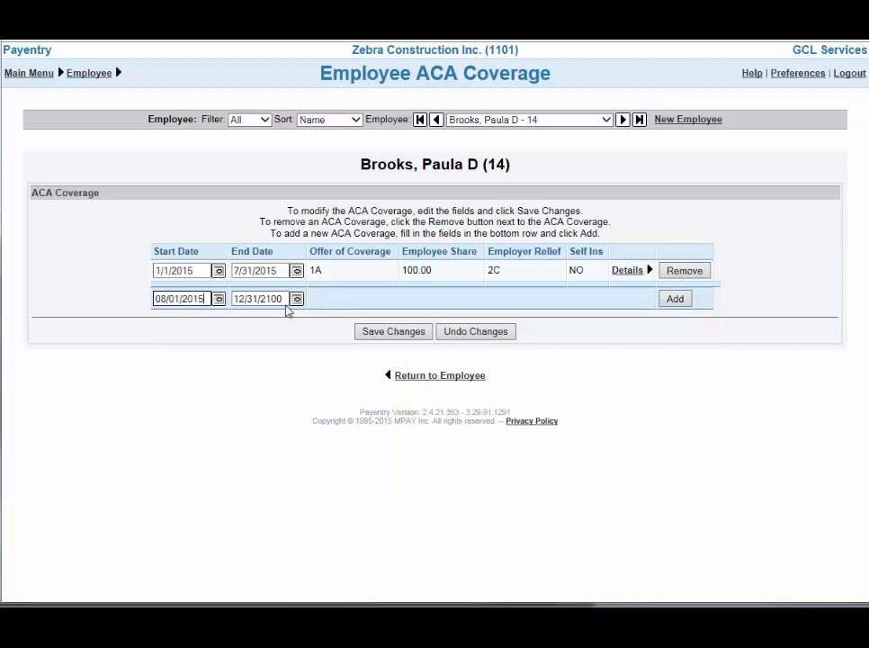
pyautogui.press('Tab')
pyautogui.write('12/31')
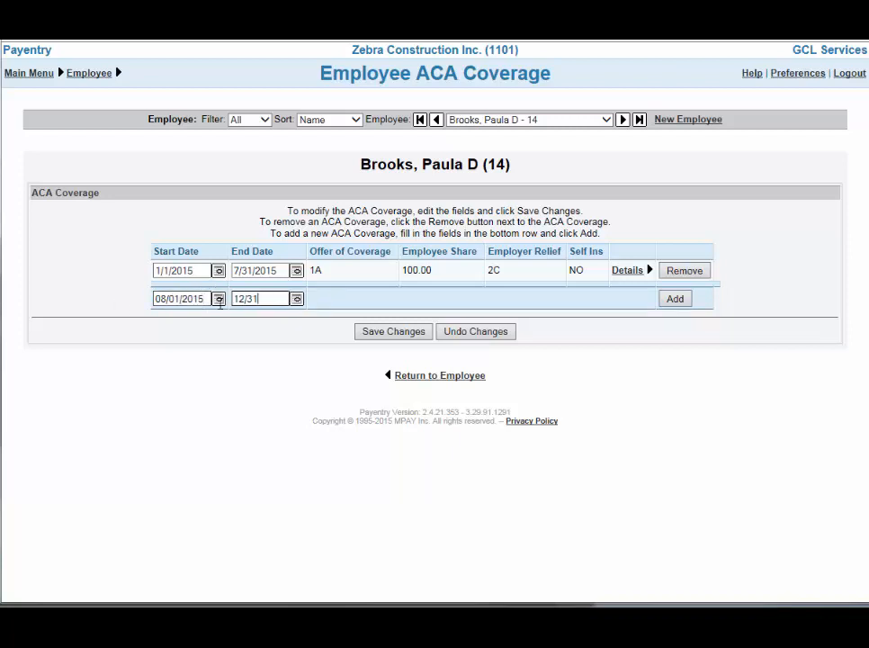
pyautogui.write('/2015')
pyautogui.click(675, 300)
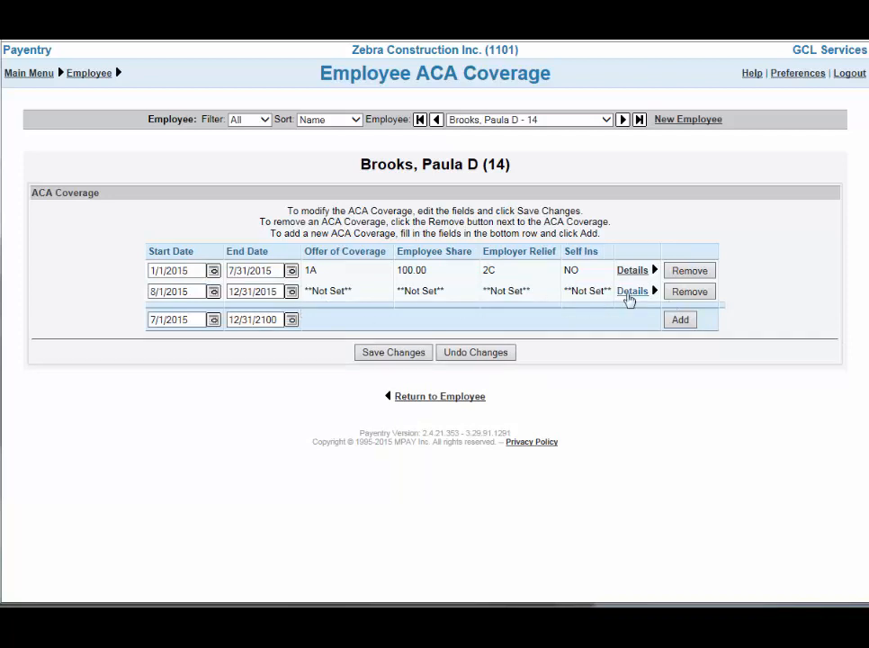
# In the August–December coverage details, set Offer Of Coverage to 1H-No offer providing minimal essential coverage and Employee Share to the fixed 0.00 amount
pyautogui.click(630, 292)
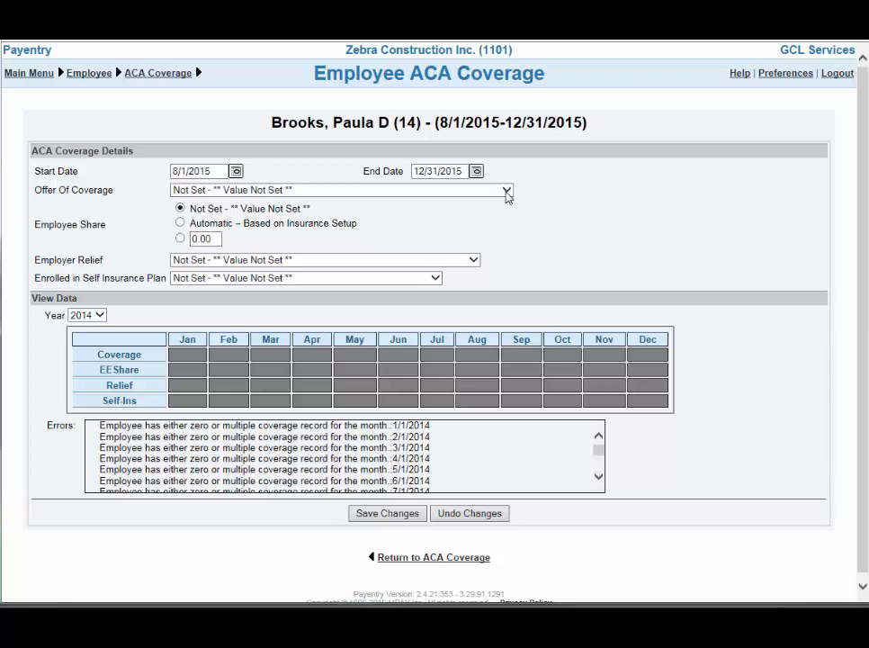
pyautogui.click(508, 192)
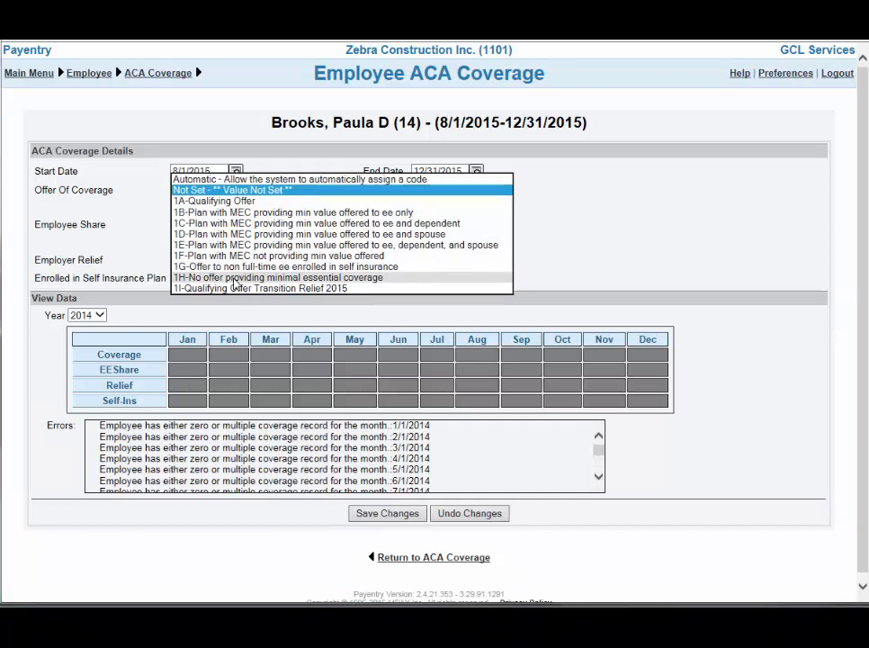
pyautogui.click(233, 278)
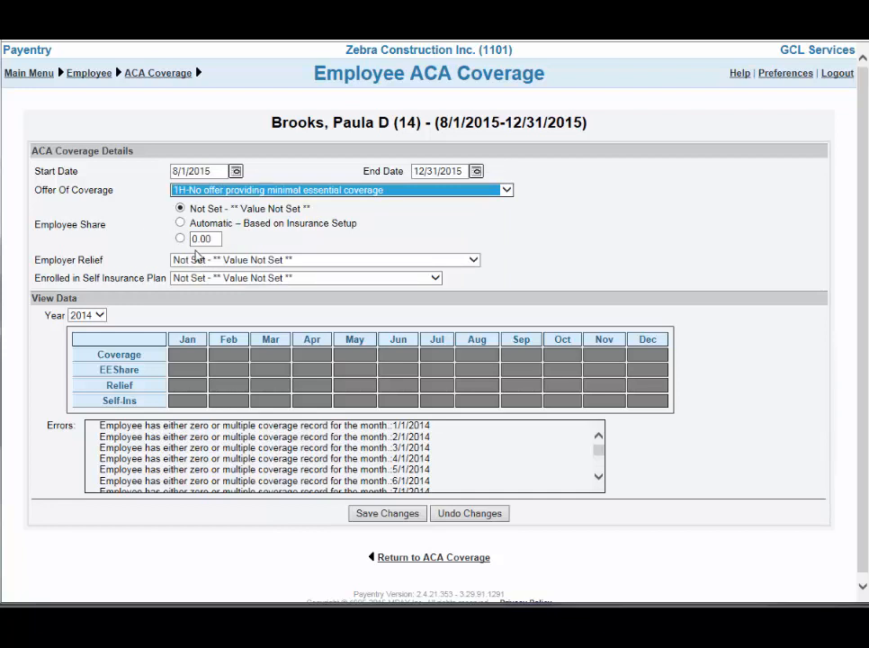
pyautogui.click(181, 238)
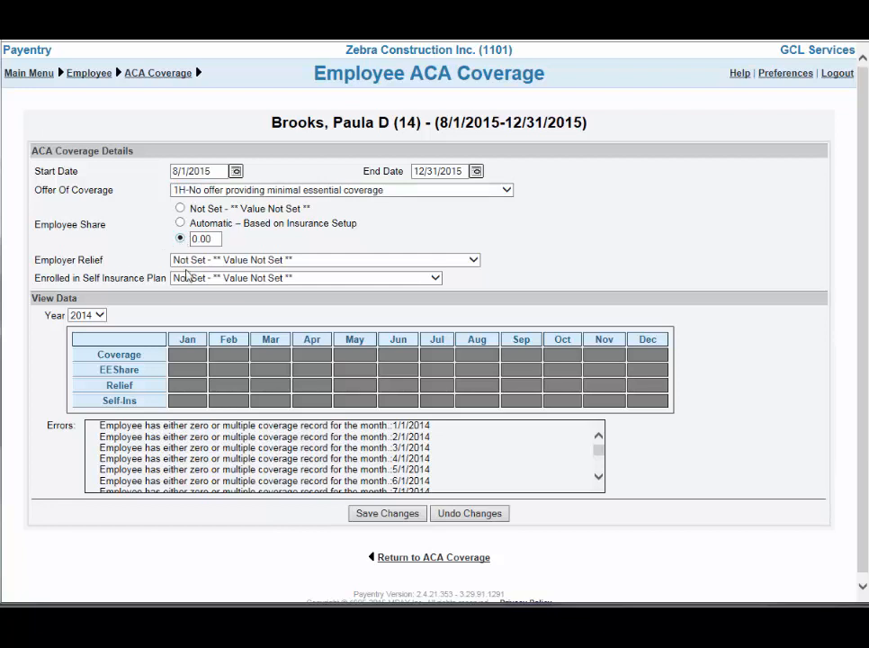
# Set Employer Relief to 2A-Not Employed and Enrolled in Self Insurance Plan to NO, saving the August–December record
pyautogui.click(474, 260)
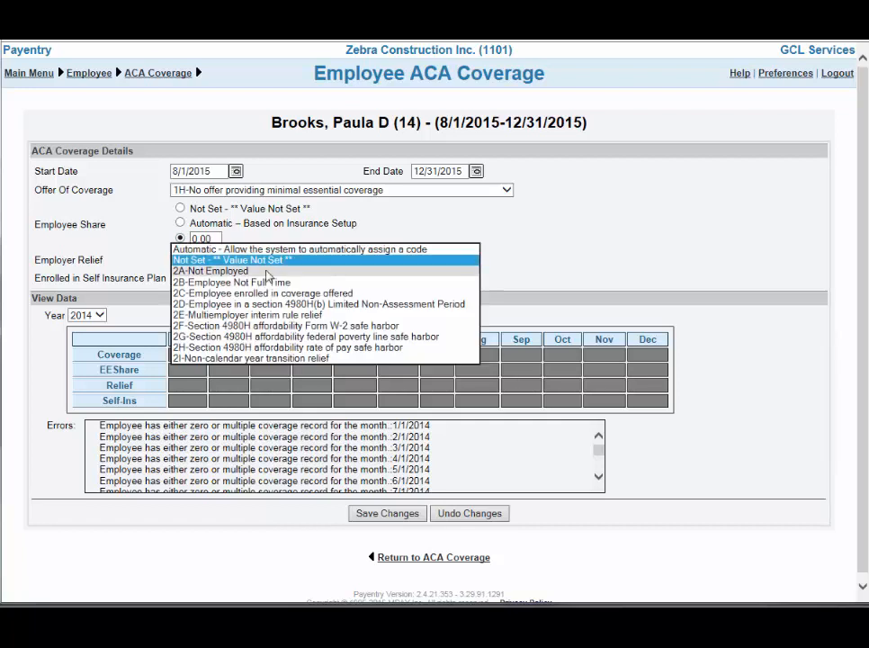
pyautogui.click(252, 272)
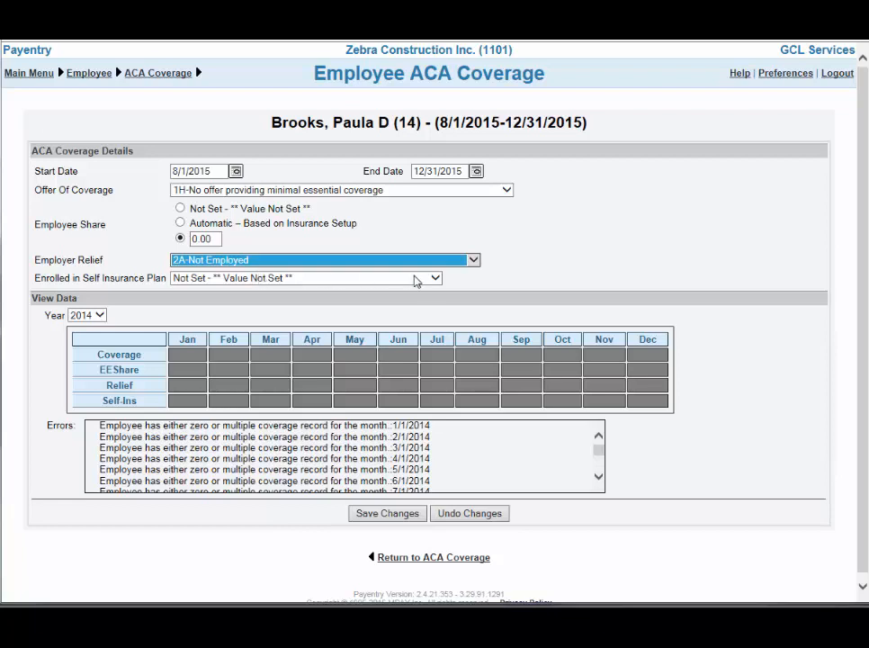
pyautogui.click(436, 278)
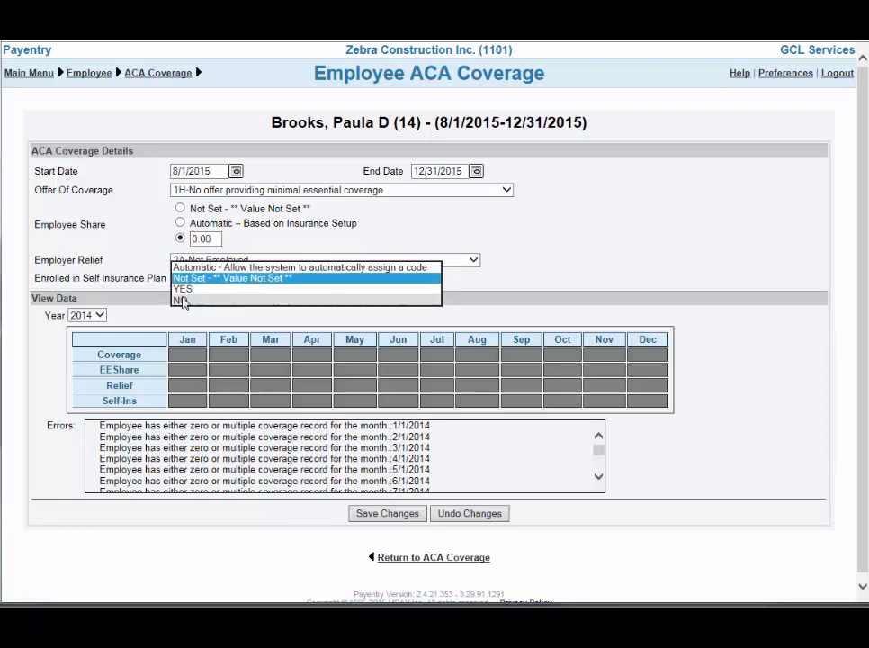
pyautogui.click(181, 300)
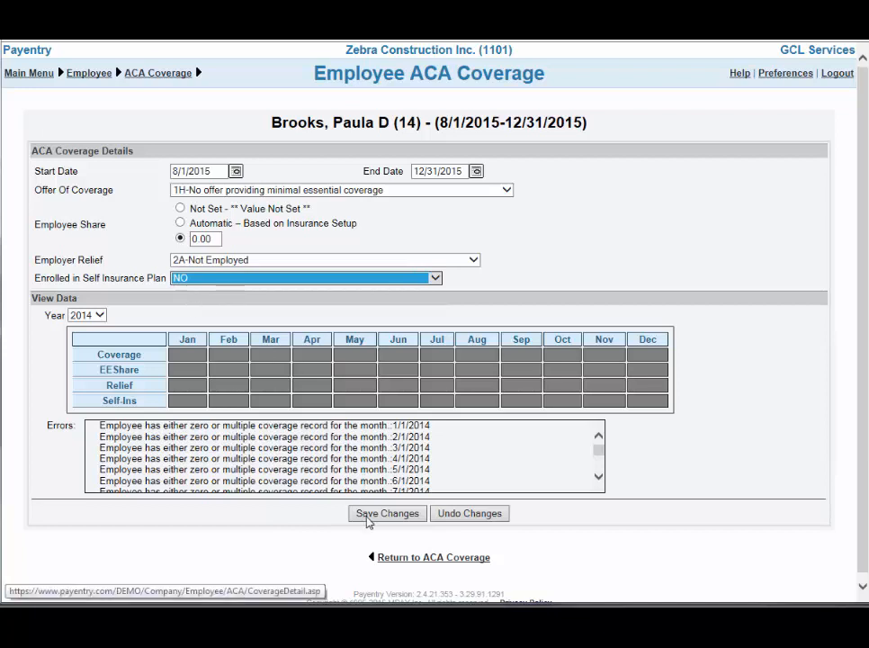
pyautogui.click(368, 521)
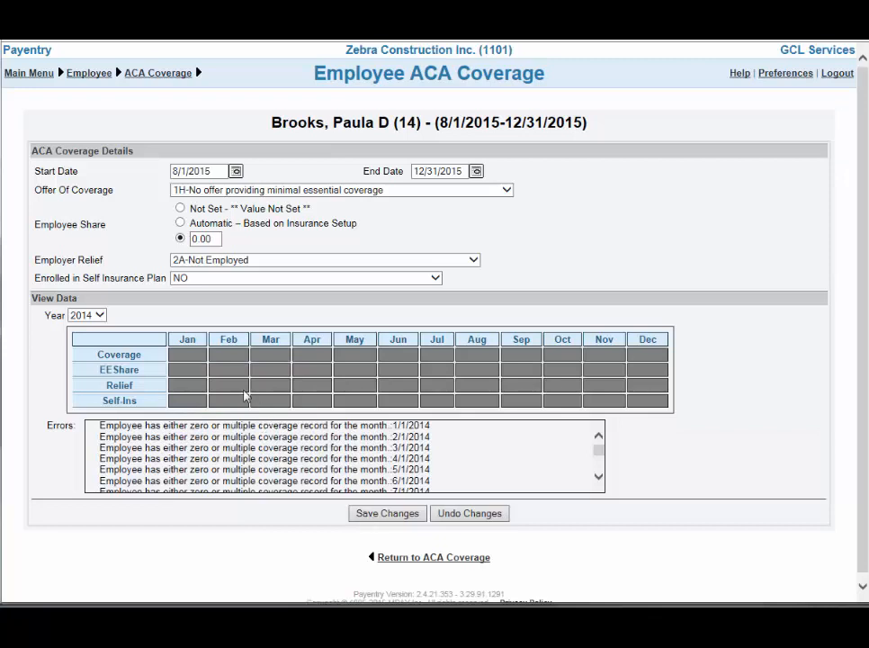
# Review the monthly coverage data for 2015 with both coverage periods entered
pyautogui.click(98, 315)
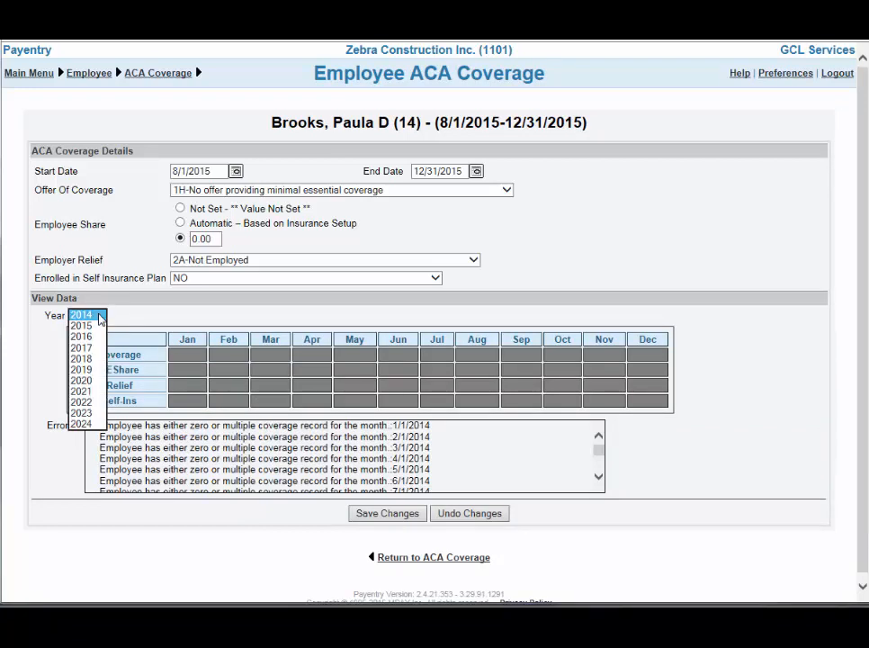
pyautogui.click(93, 327)
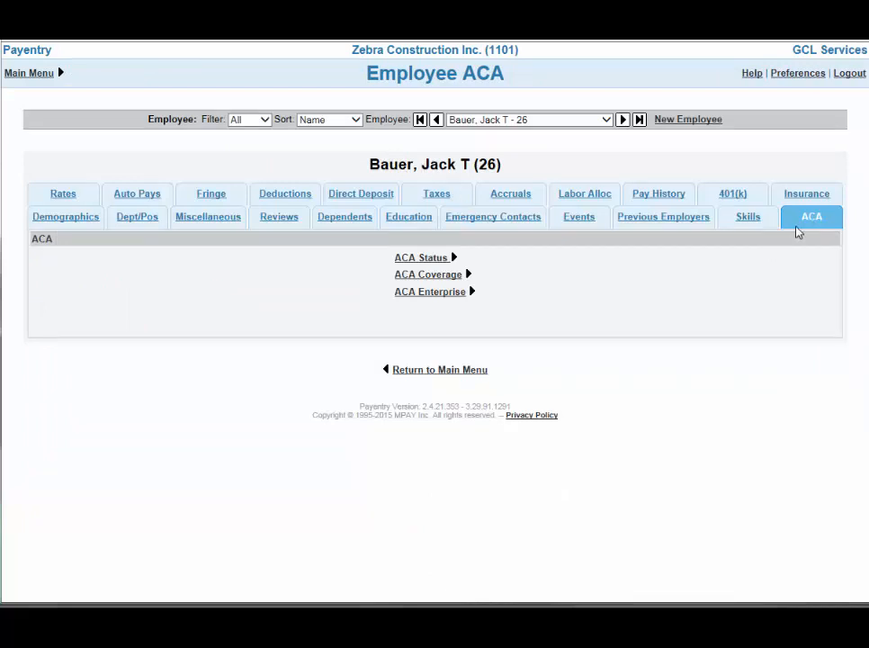
# In the employee's ACA coverage record starting 1/1/2015, set Enrolled in Self Insurance Plan to YES, save it and return to the ACA overview
pyautogui.click(444, 277)
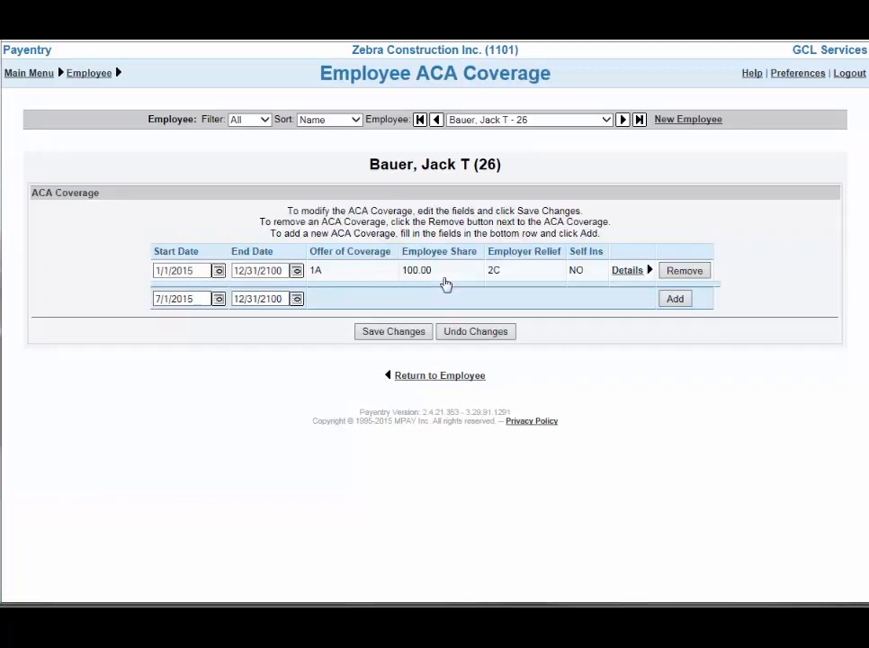
pyautogui.click(621, 273)
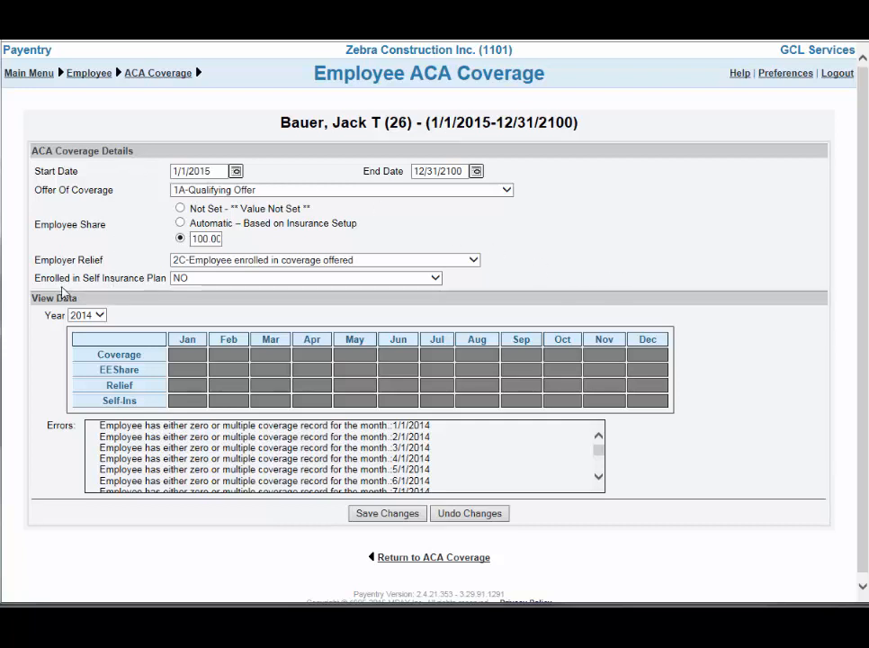
pyautogui.click(436, 279)
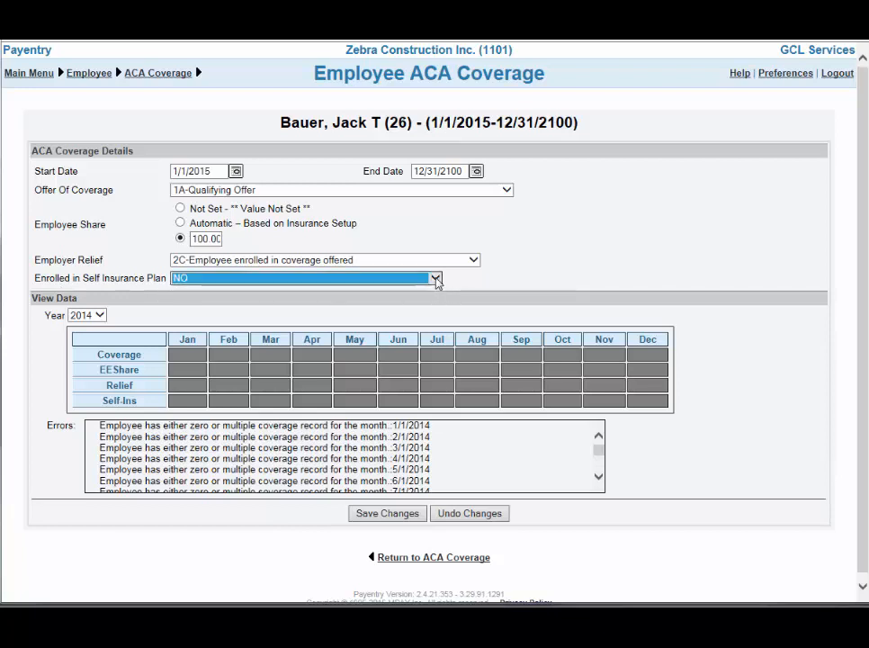
pyautogui.click(436, 279)
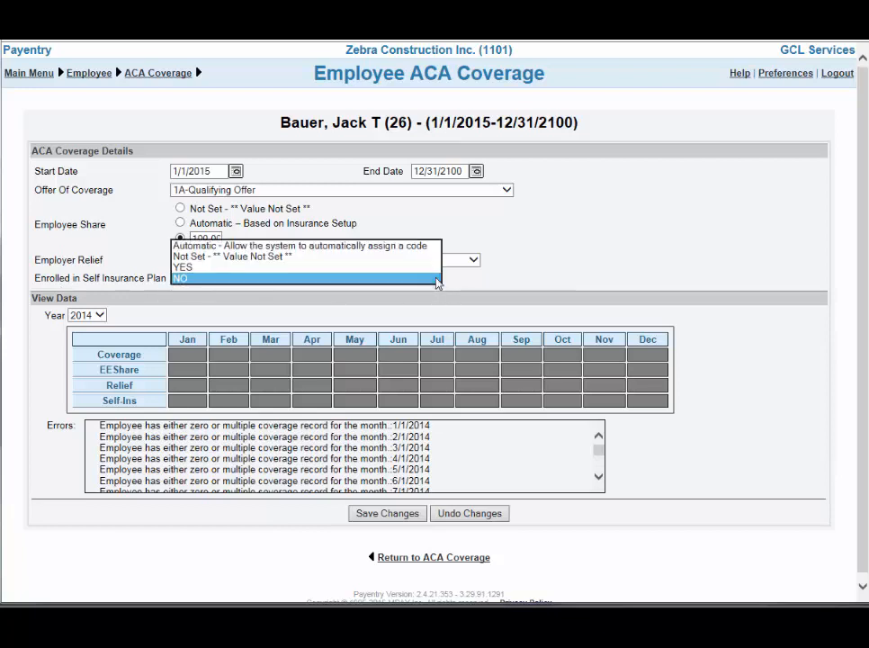
pyautogui.click(183, 268)
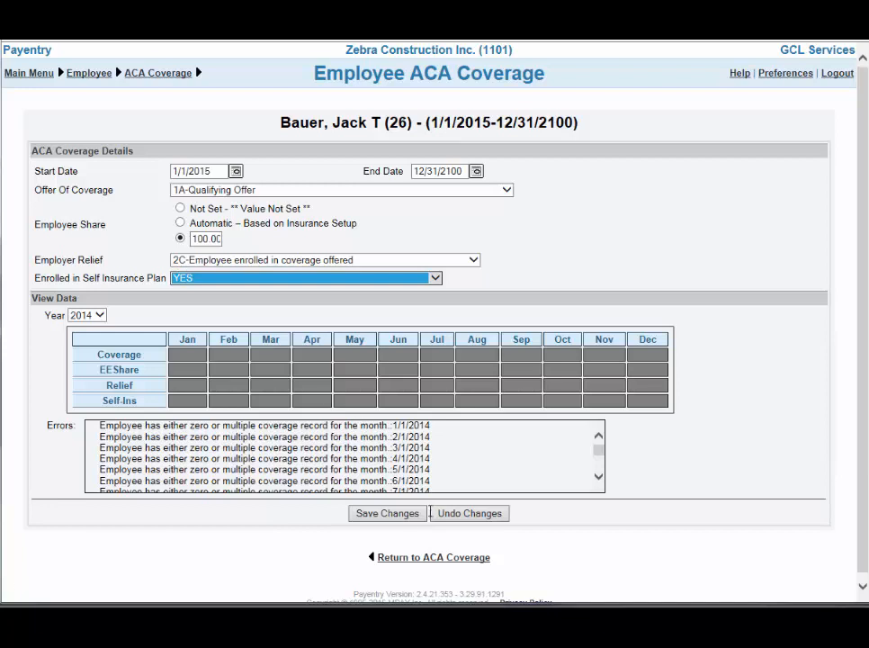
pyautogui.click(407, 514)
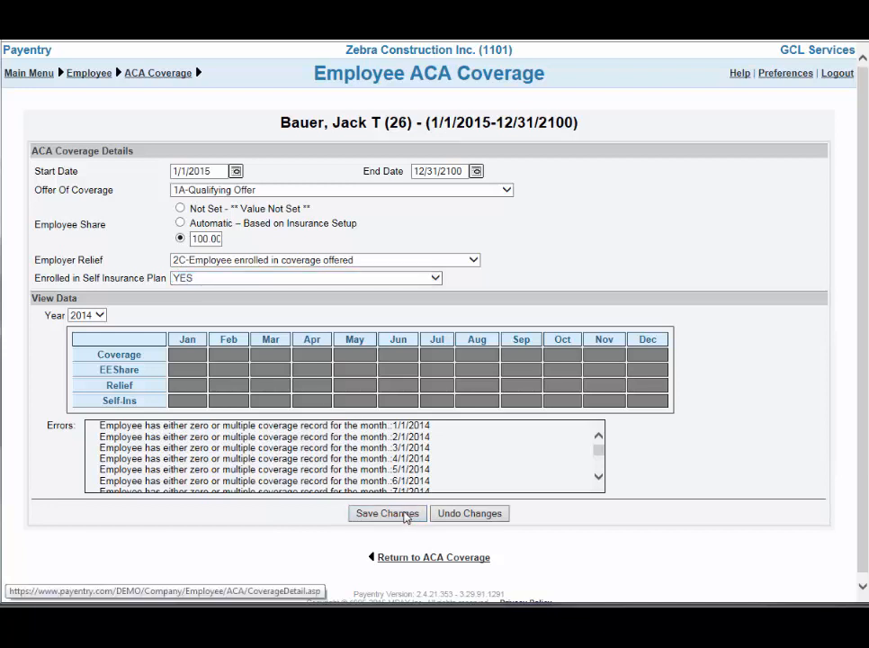
pyautogui.click(423, 558)
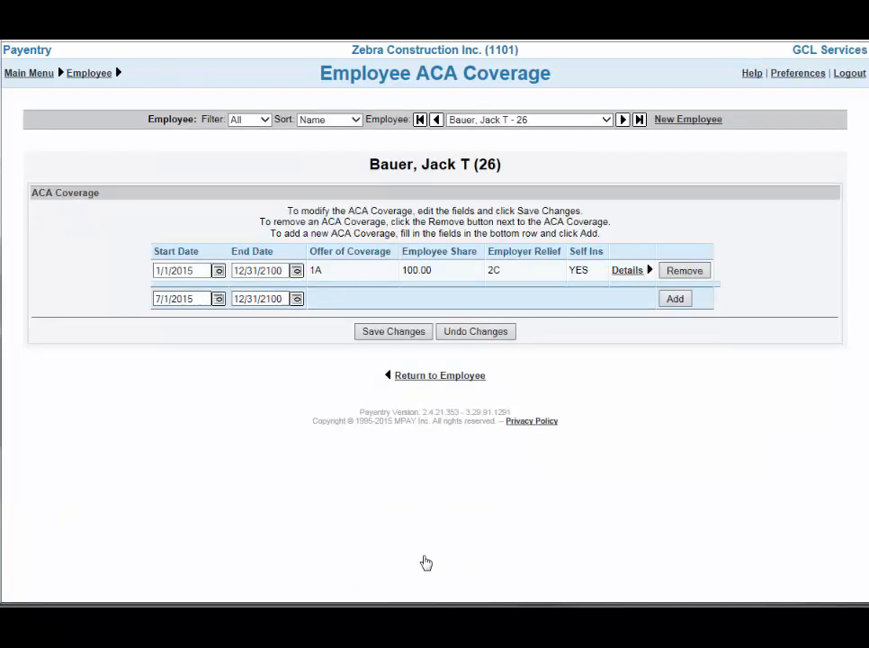
pyautogui.click(431, 378)
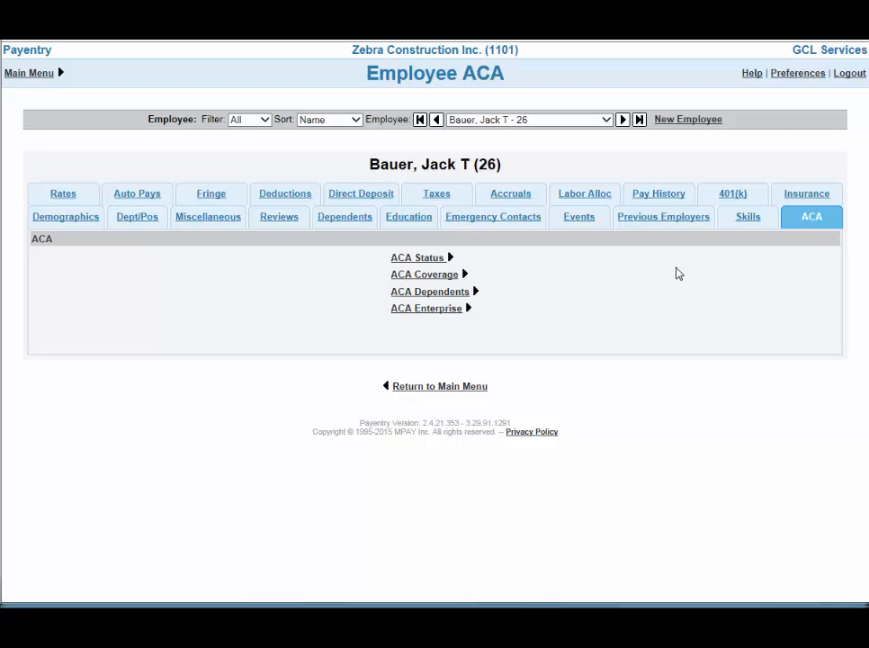
# Check the employee's dependents on file, and add the child as an ACA covered dependent with start date 01/01/2015
pyautogui.click(343, 226)
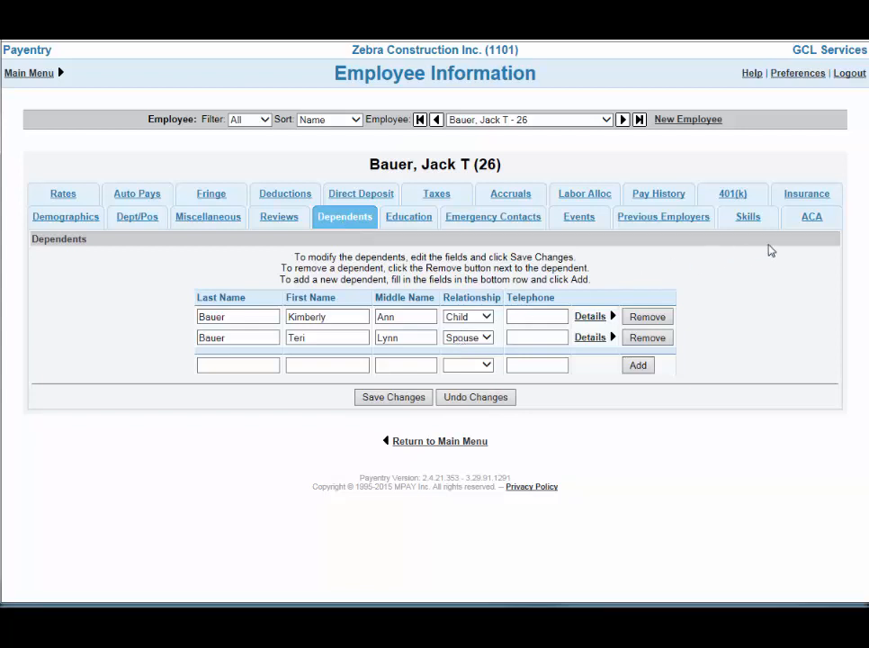
pyautogui.click(813, 221)
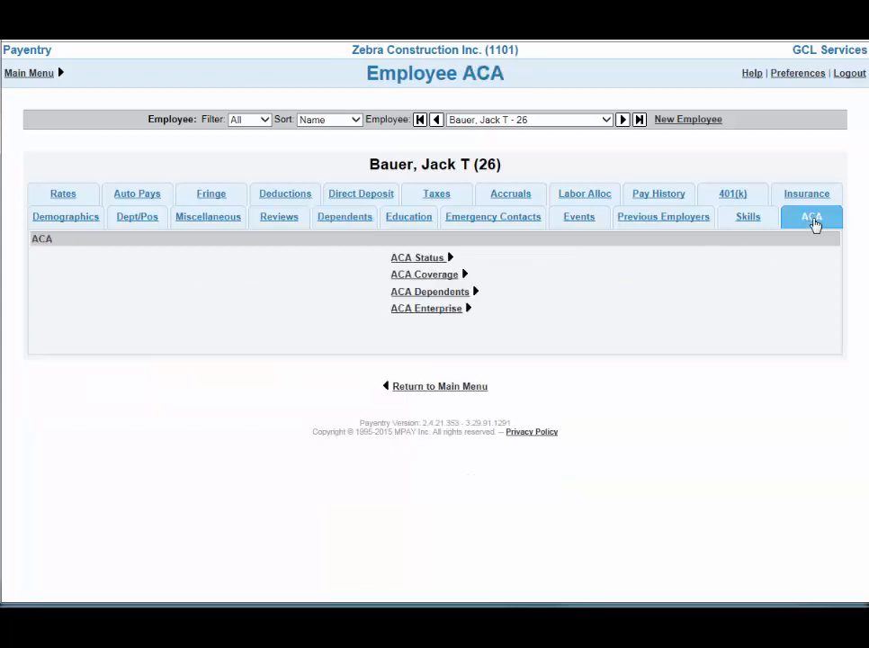
pyautogui.click(456, 298)
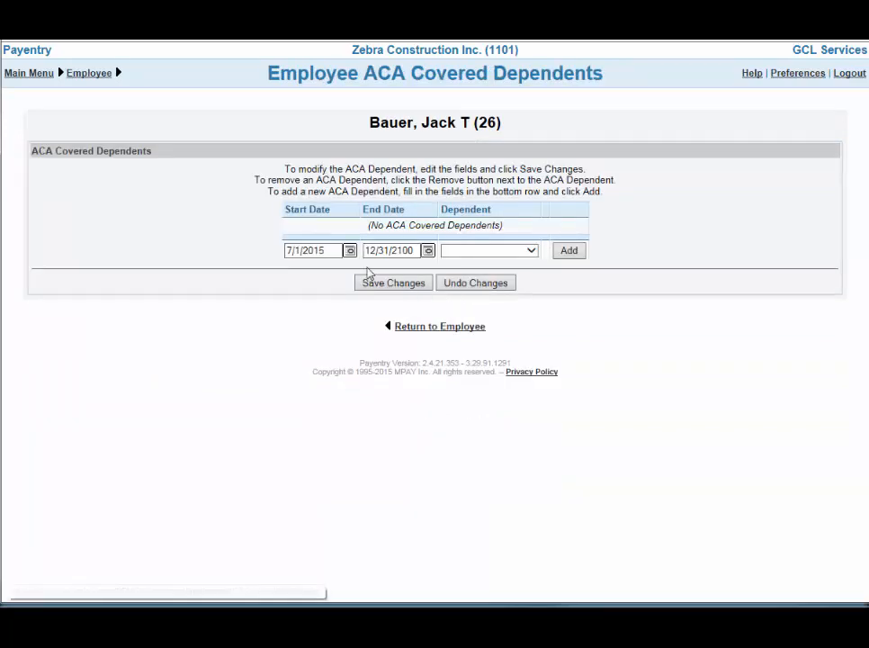
pyautogui.click(310, 250)
pyautogui.tripleClick(310, 251)
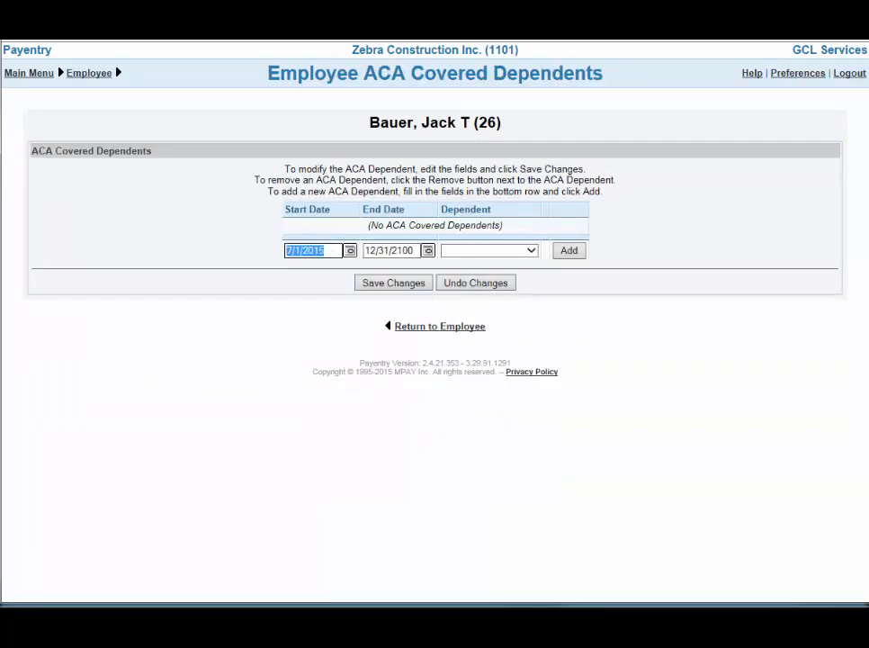
pyautogui.write('01/01/2015')
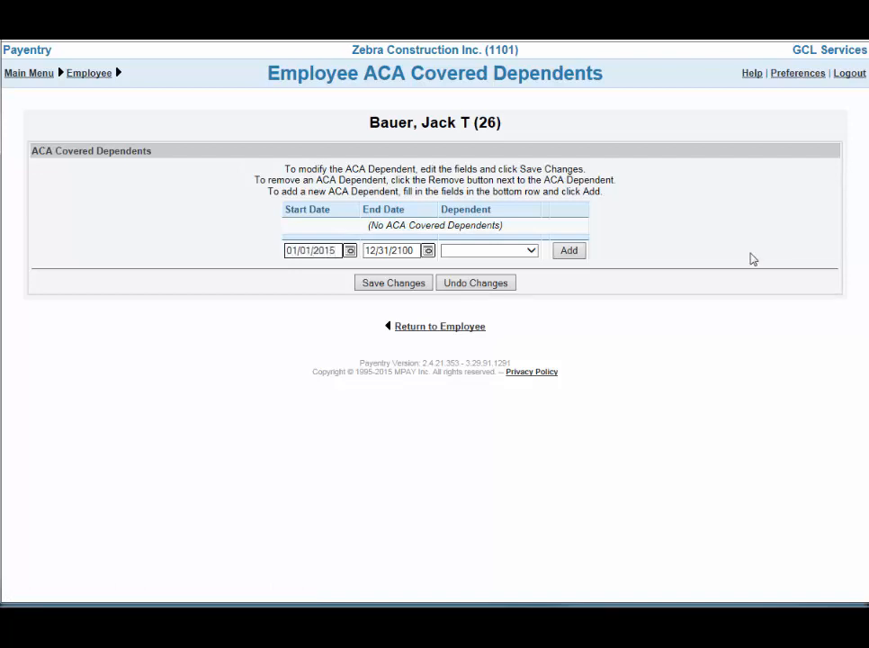
pyautogui.click(532, 252)
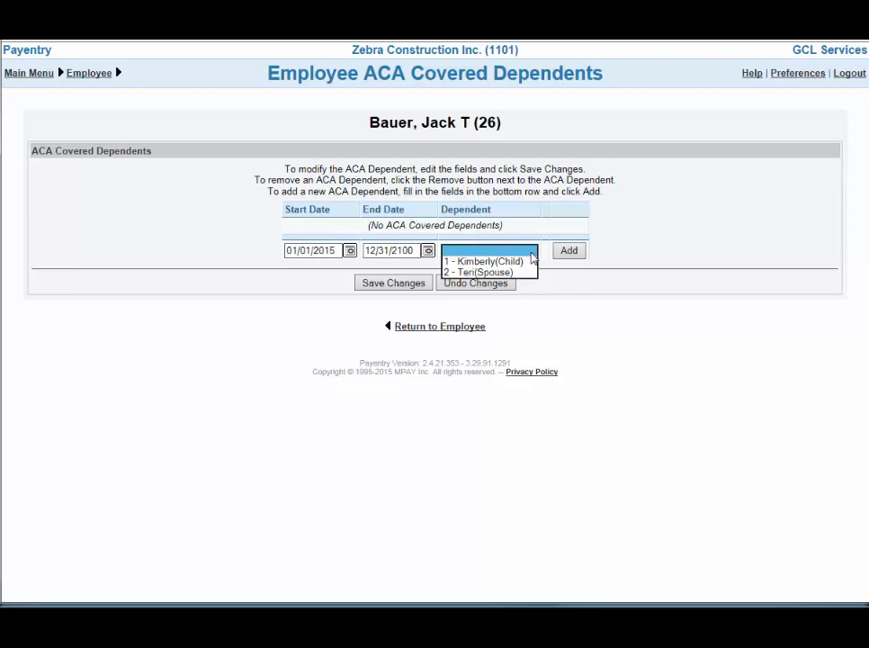
pyautogui.click(513, 260)
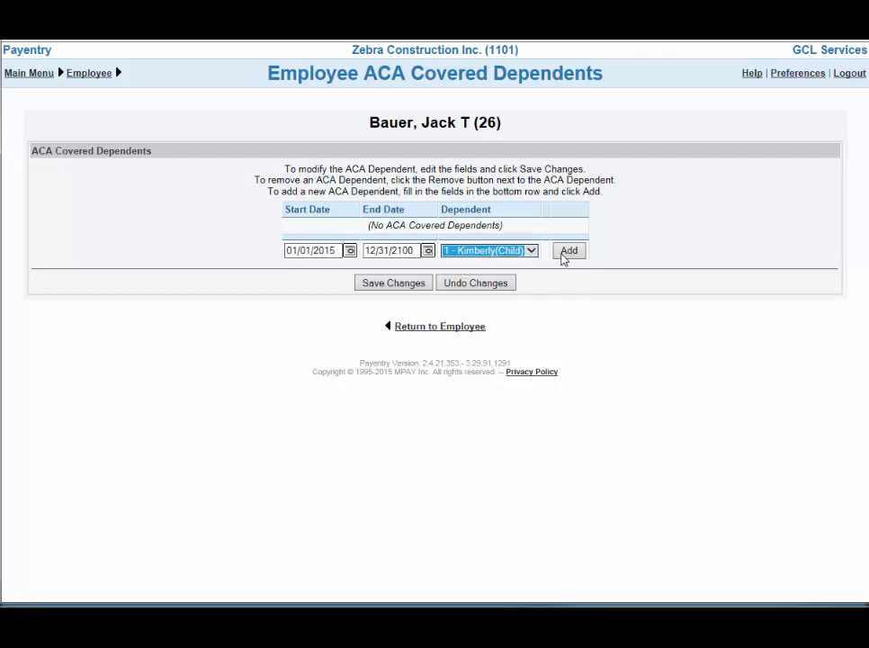
pyautogui.click(569, 251)
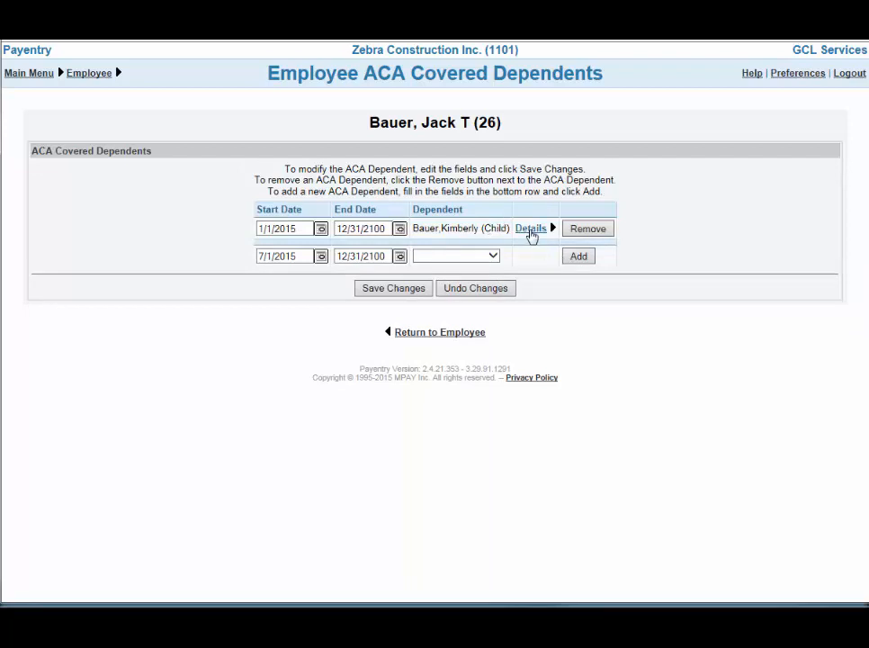
# Review the child's ACA dependent details, save the record and return to the covered dependents list
pyautogui.click(531, 230)
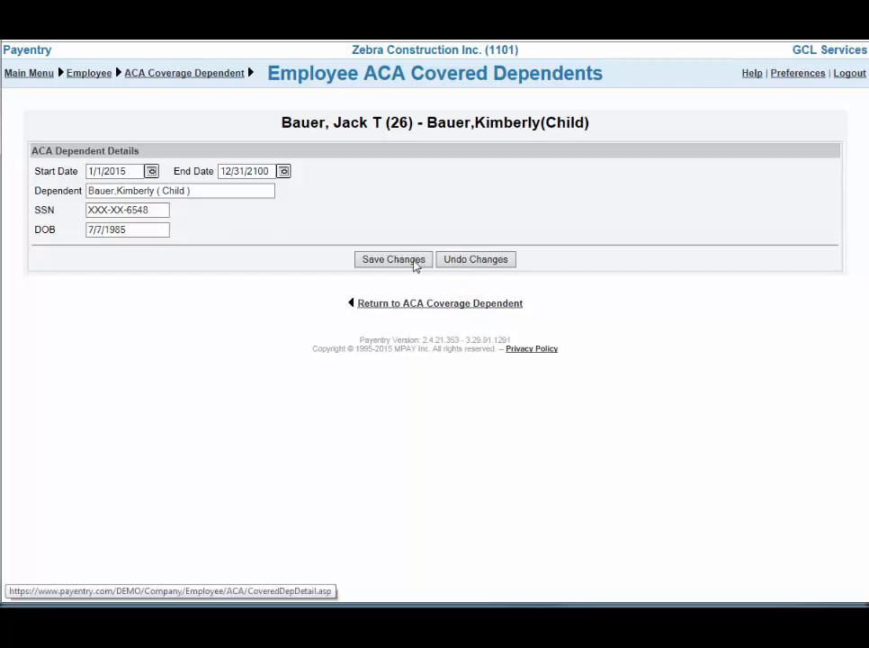
pyautogui.click(412, 262)
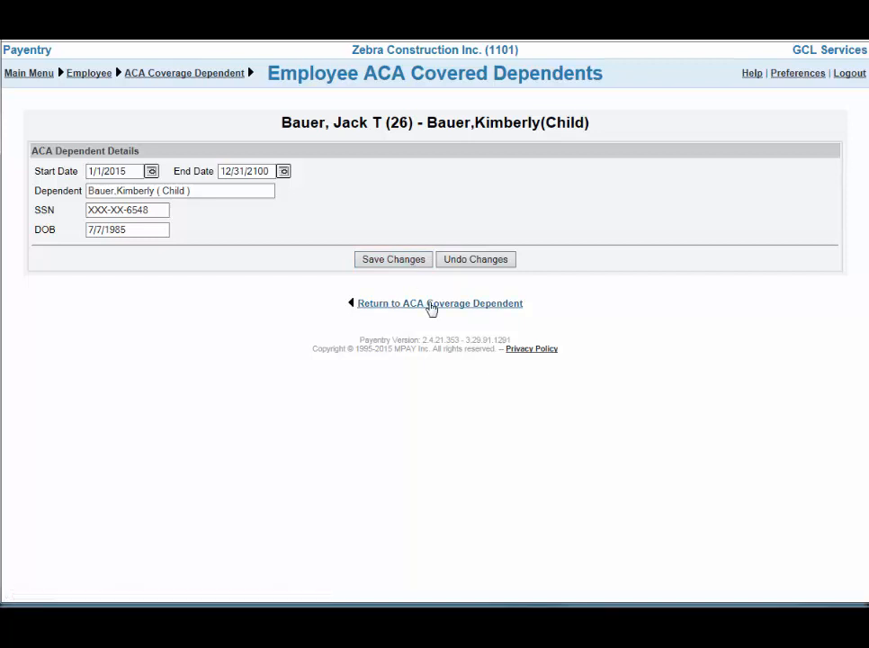
pyautogui.click(431, 304)
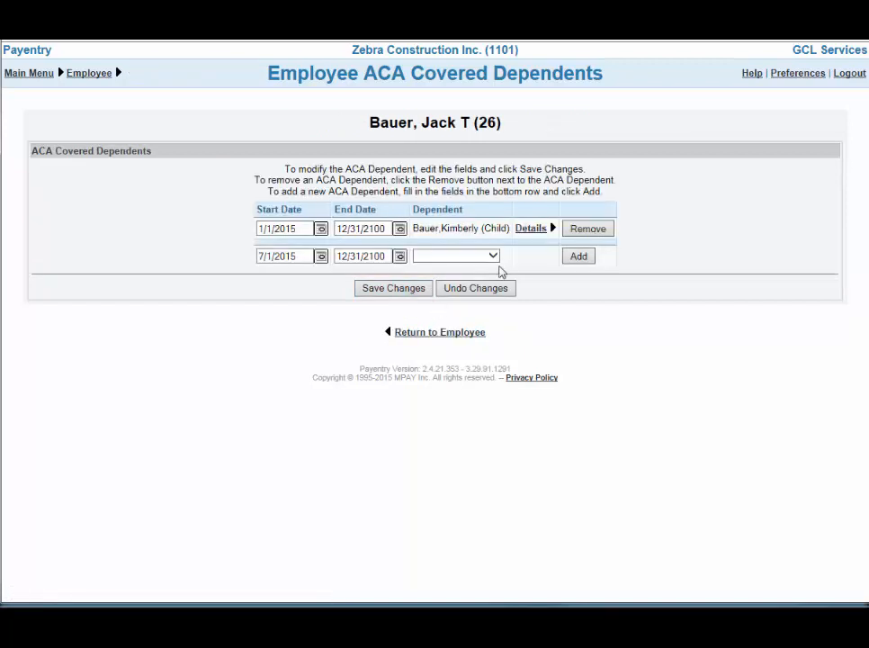
# Add the spouse as an ACA covered dependent with start date 01/01/2015
pyautogui.tripleClick(283, 256)
pyautogui.write('01/01/2015')
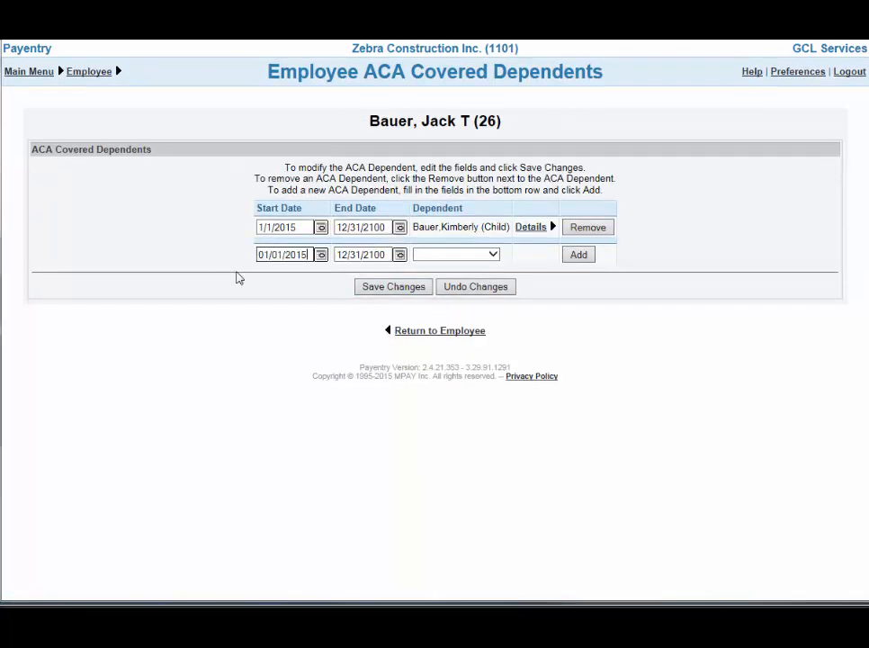
pyautogui.click(458, 255)
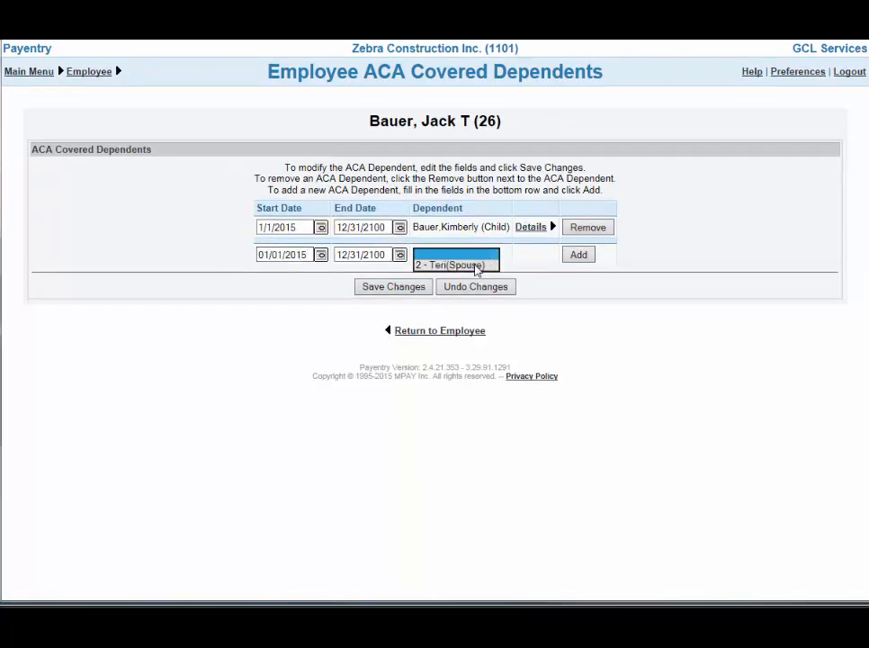
pyautogui.click(475, 266)
pyautogui.click(574, 258)
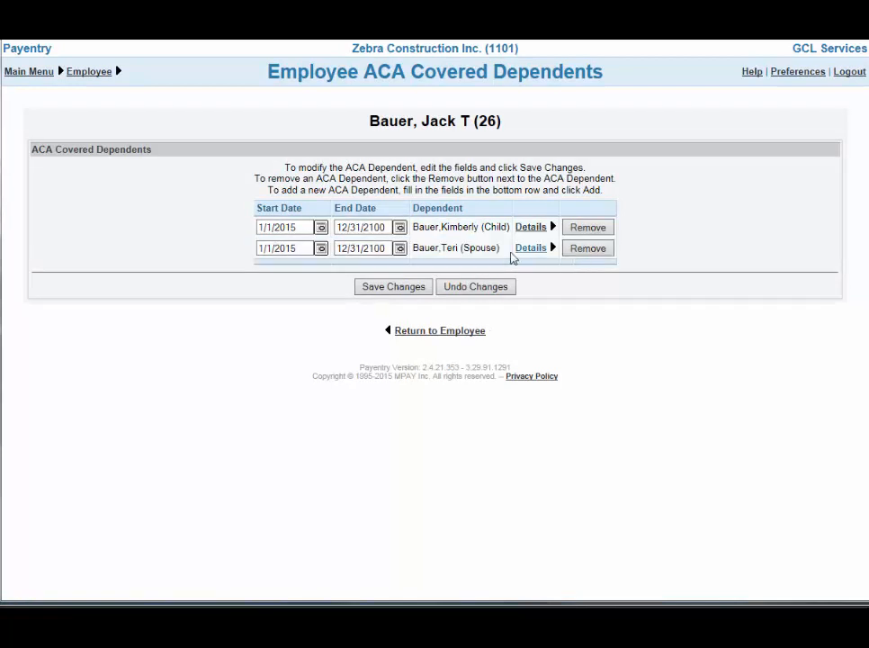
# Review and save the spouse's ACA dependent details, returning to the employee's ACA overview
pyautogui.click(531, 251)
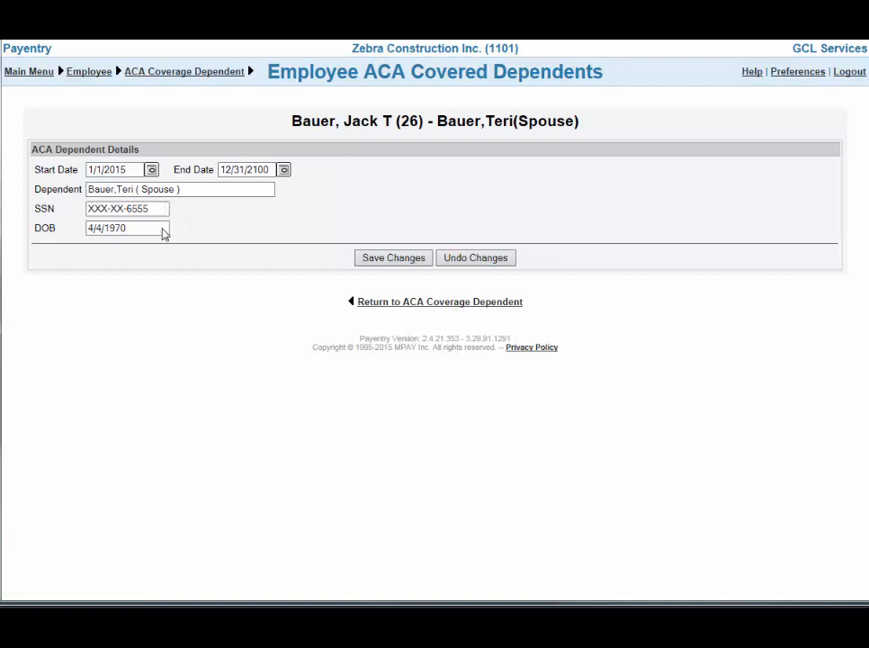
pyautogui.click(428, 259)
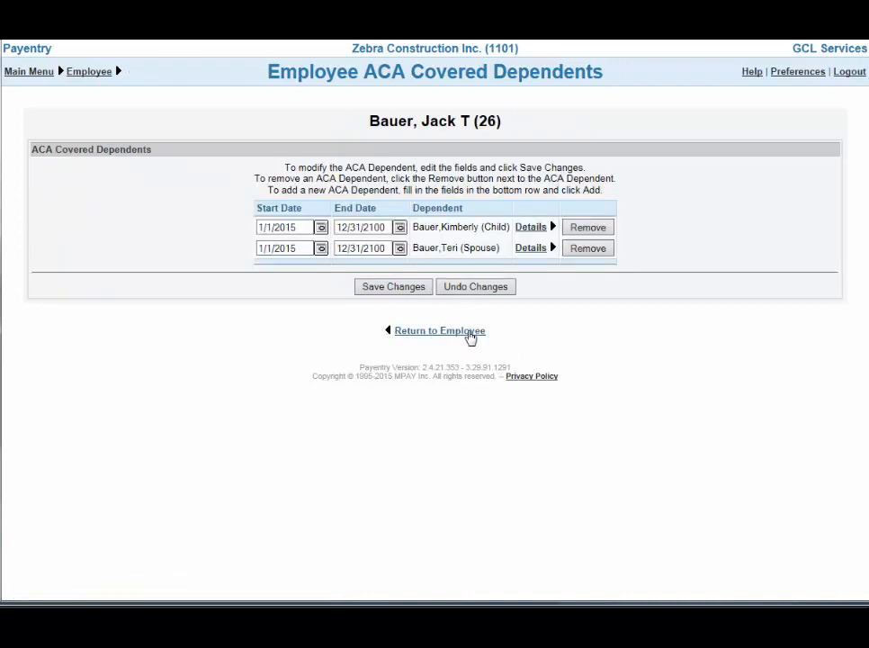
pyautogui.click(468, 331)
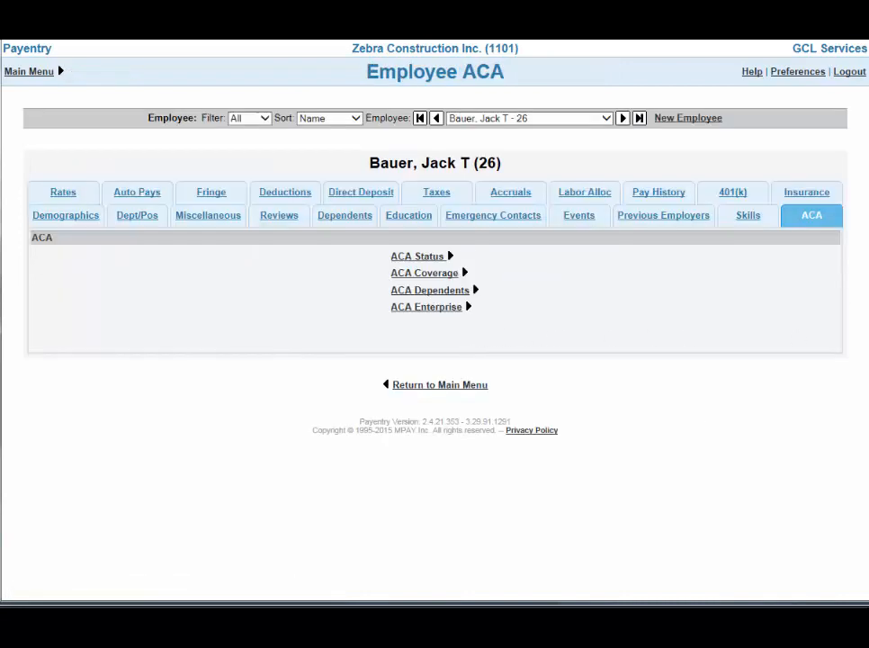
# Compare the employee's general dependents list with the list of ACA covered dependents
pyautogui.click(340, 218)
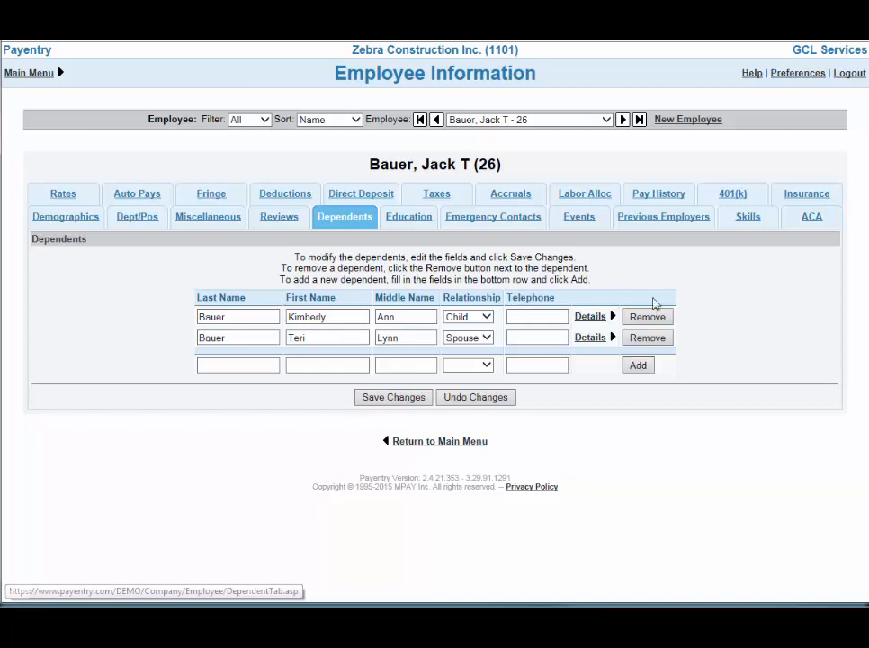
pyautogui.click(814, 221)
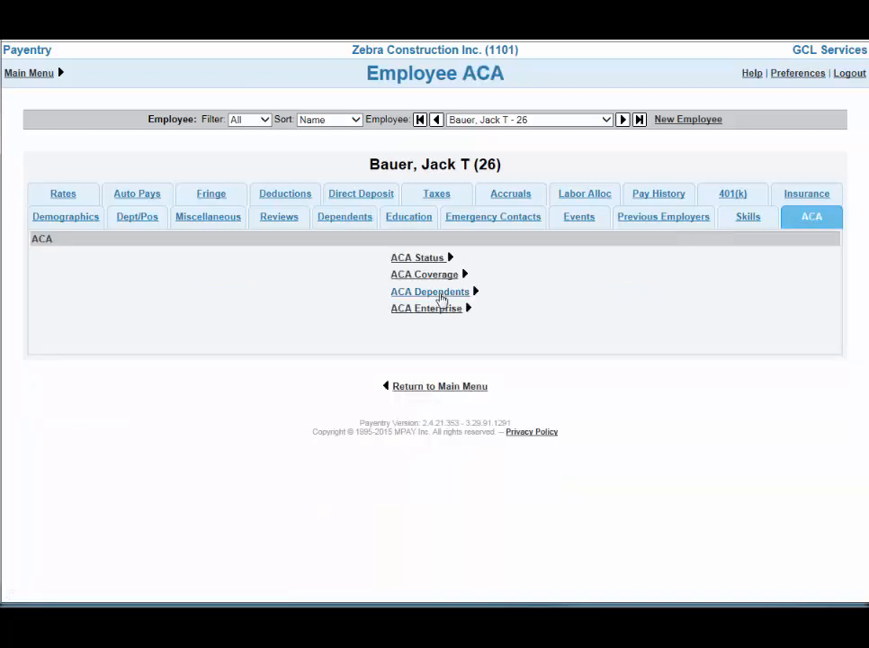
pyautogui.click(439, 293)
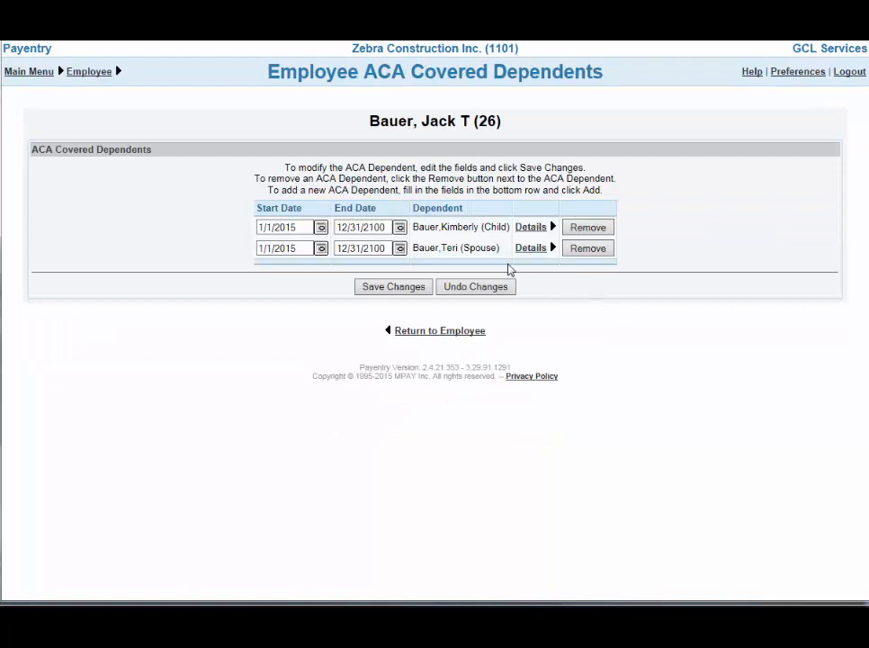